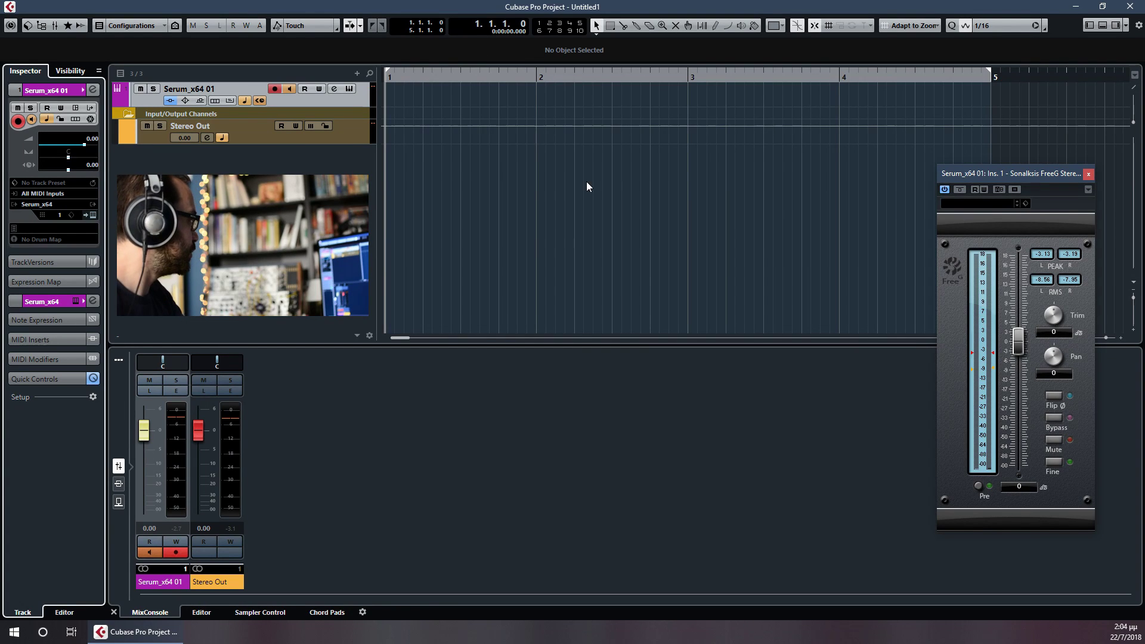
# Open the Serum instrument on track Serum_x64 01, choose the RoR2 Pulsing Pad user preset, and close the instrument
pyautogui.click(349, 89)
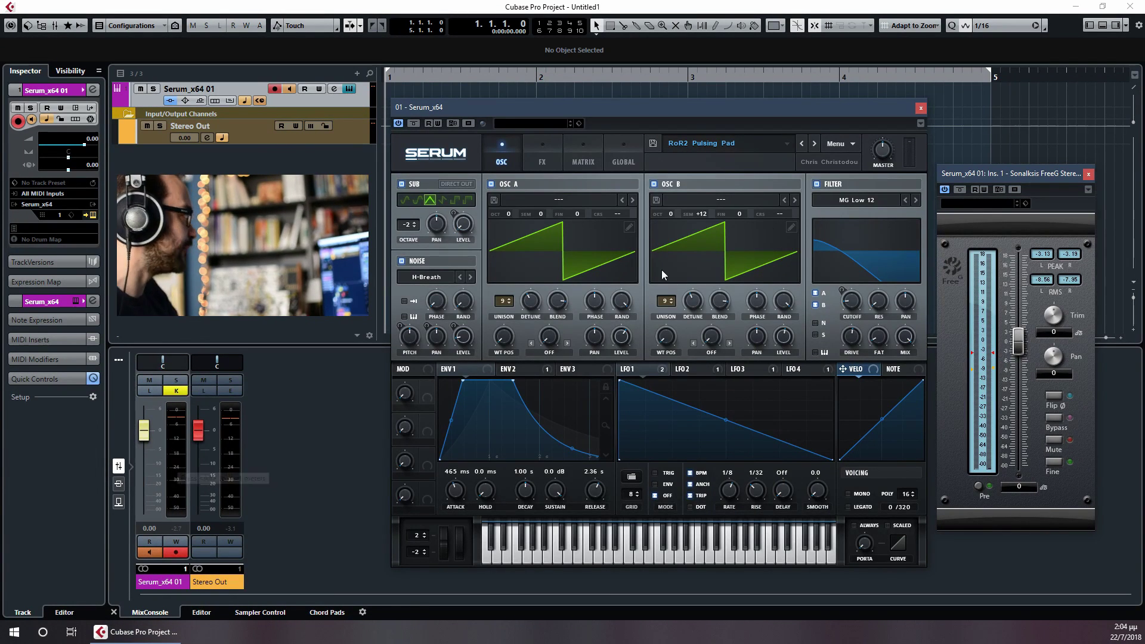
pyautogui.click(695, 144)
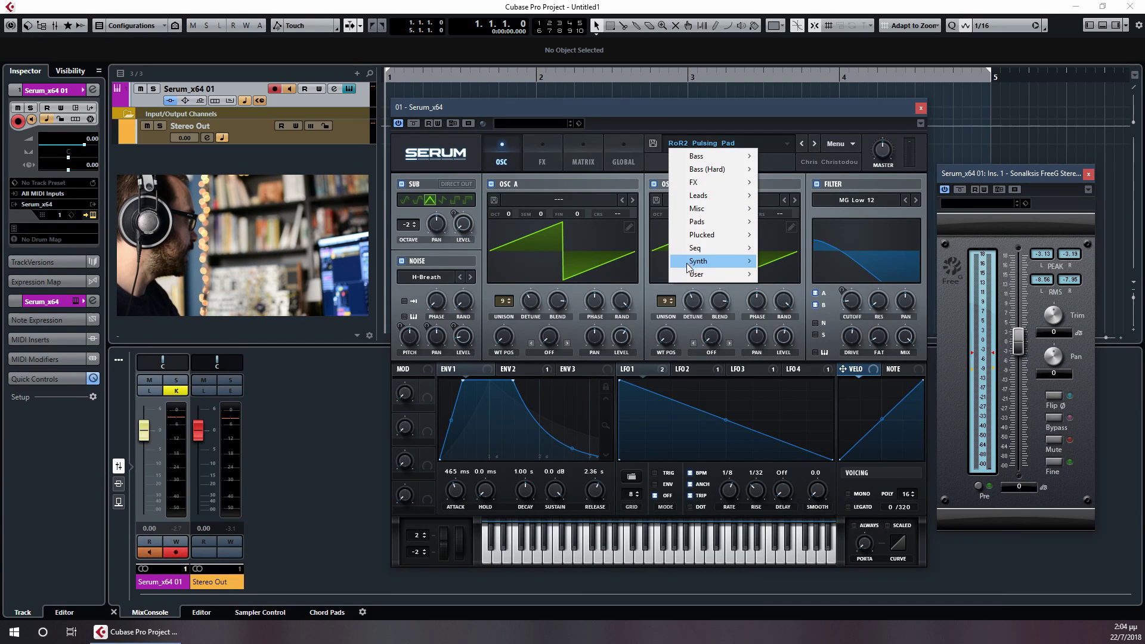
pyautogui.moveTo(696, 274)
pyautogui.click(793, 274)
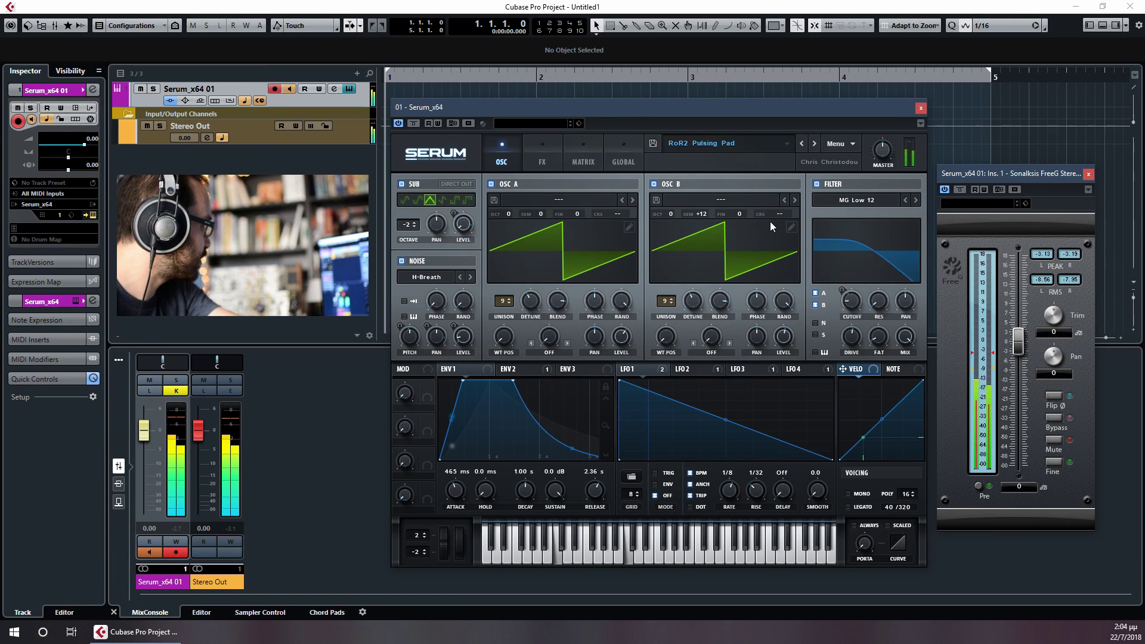
pyautogui.click(921, 109)
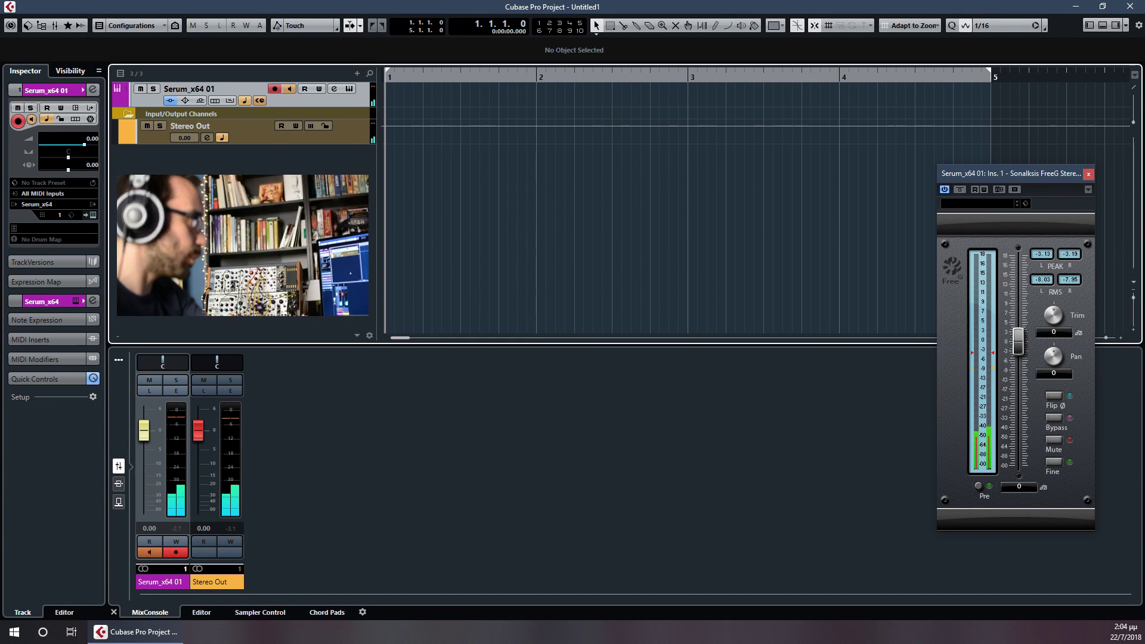
# Lower the Serum_x64 01 channel fader to about -2.85 dB and reset it to 0.00
pyautogui.moveTo(144, 432)
pyautogui.mouseDown()
pyautogui.moveTo(145, 486)
pyautogui.moveTo(146, 446)
pyautogui.mouseUp()
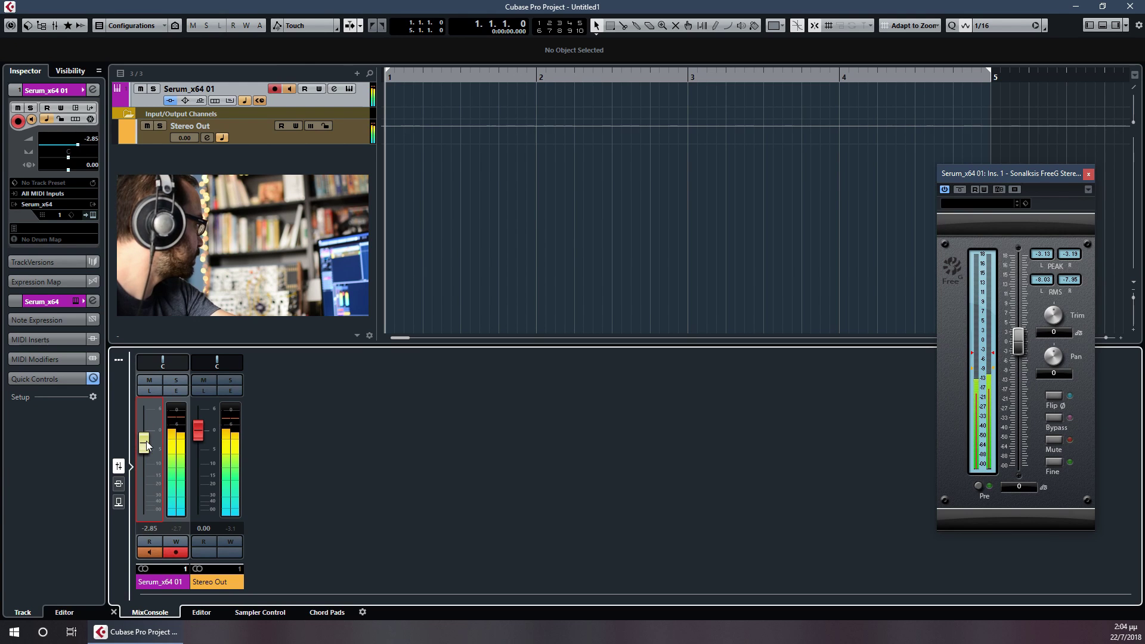
pyautogui.keyDown('ctrl'); pyautogui.click(147, 446); pyautogui.keyUp('ctrl')
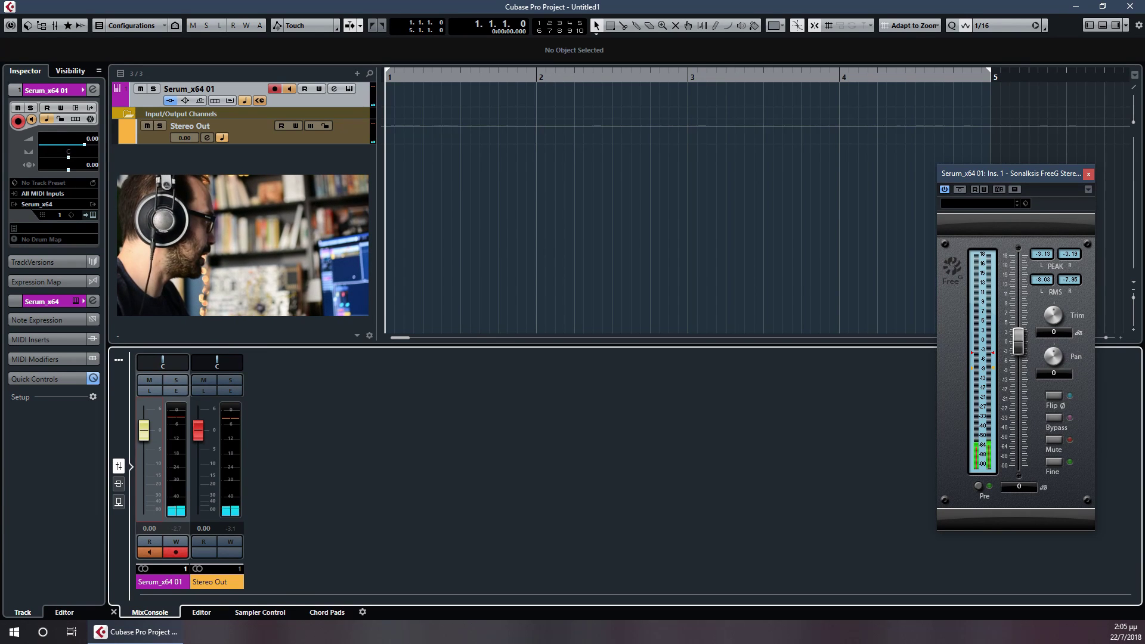
# Enable automation writing on Serum_x64 01 and record volume fader moves from bar 1 to just past bar 3, returning to the project start
pyautogui.click(316, 88)
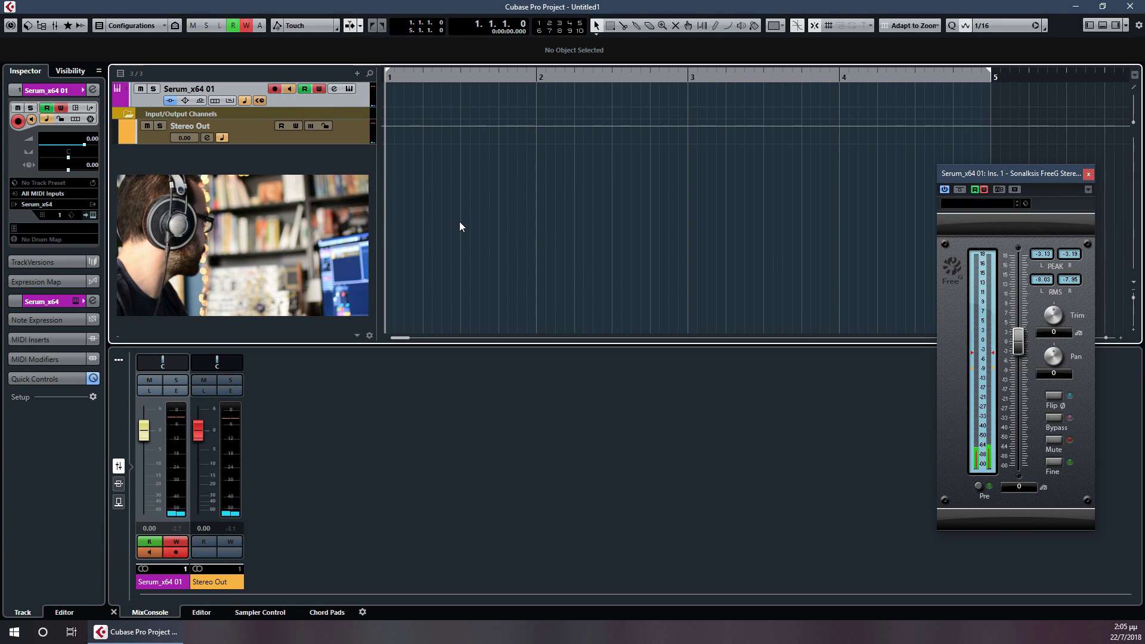
pyautogui.press('space')
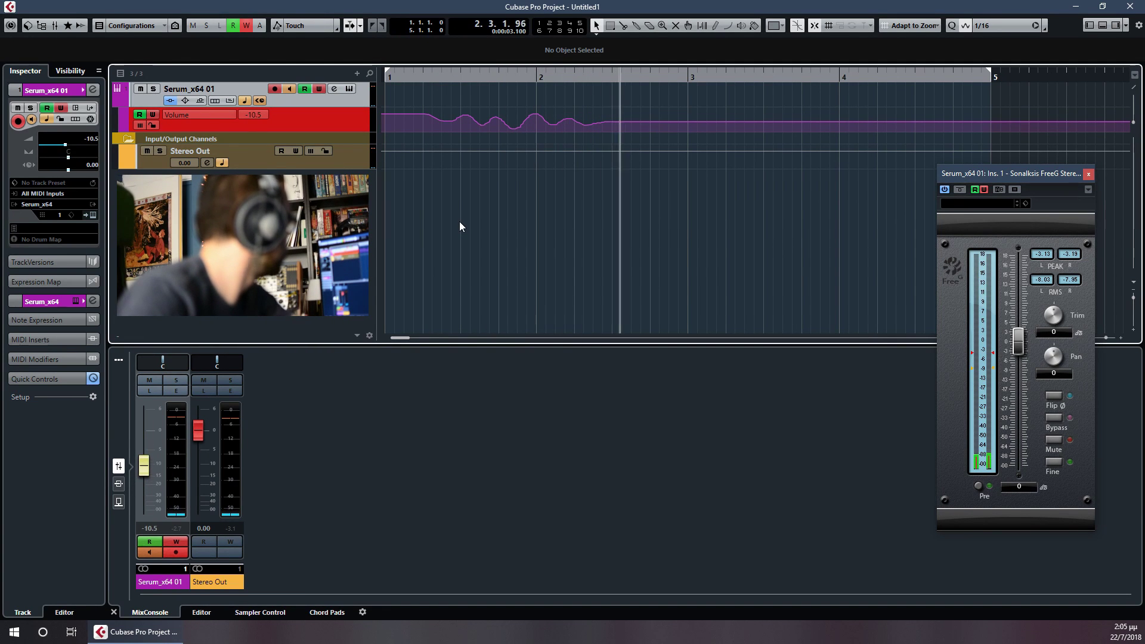
pyautogui.press('space')
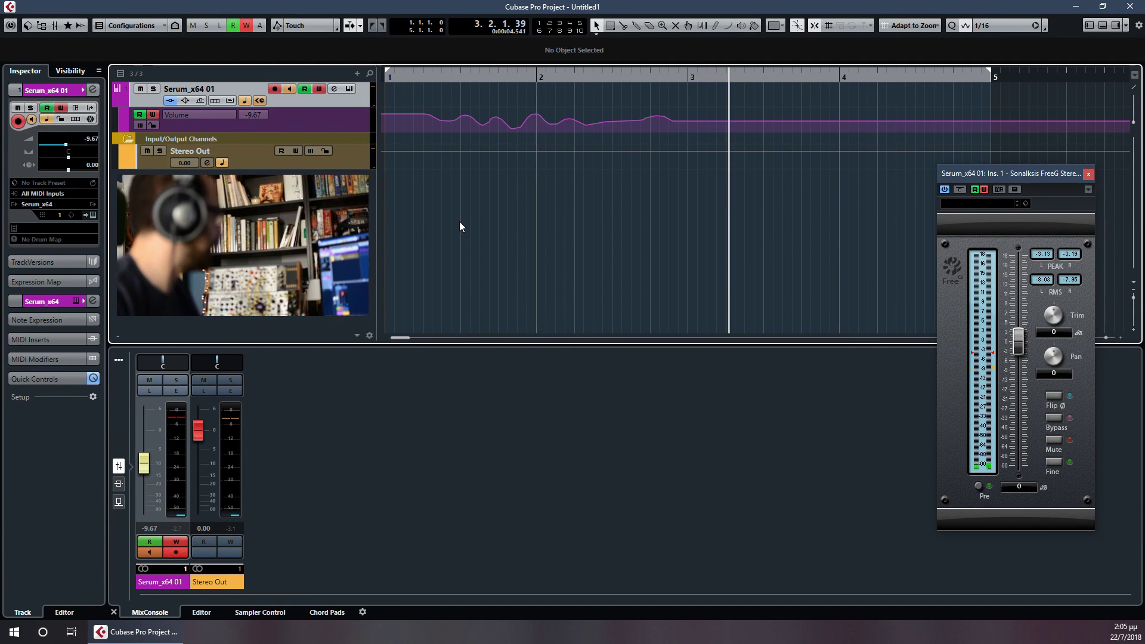
pyautogui.press('Home')
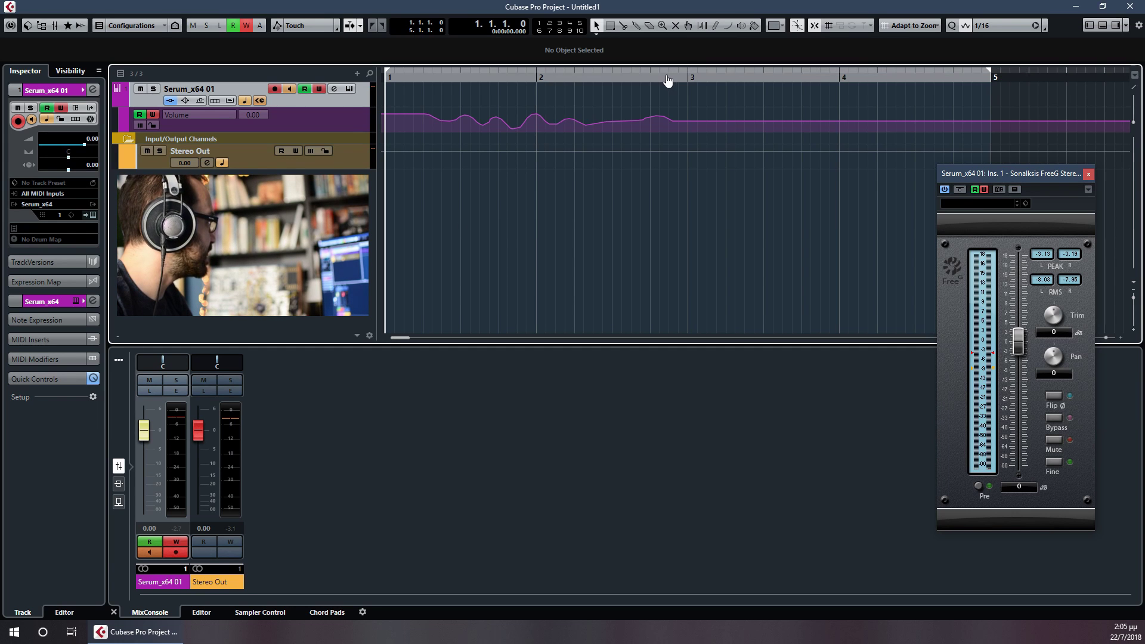
# Set the right locator to bar 3 and turn off automation writing on Serum_x64 01
pyautogui.keyDown('alt'); pyautogui.click(688, 78); pyautogui.keyUp('alt')
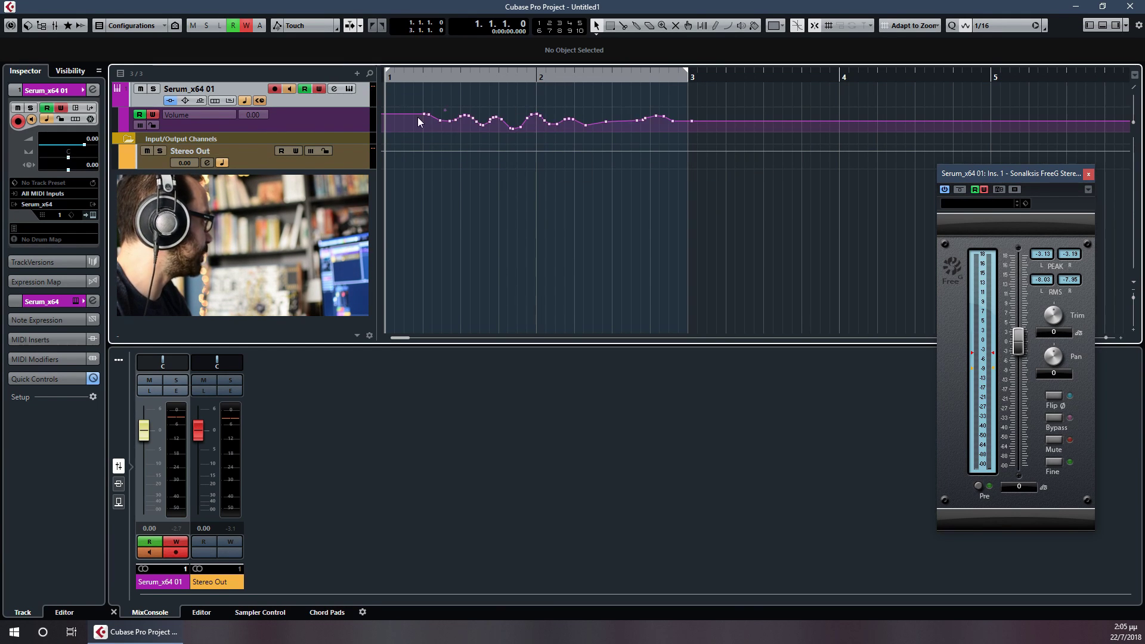
pyautogui.click(318, 88)
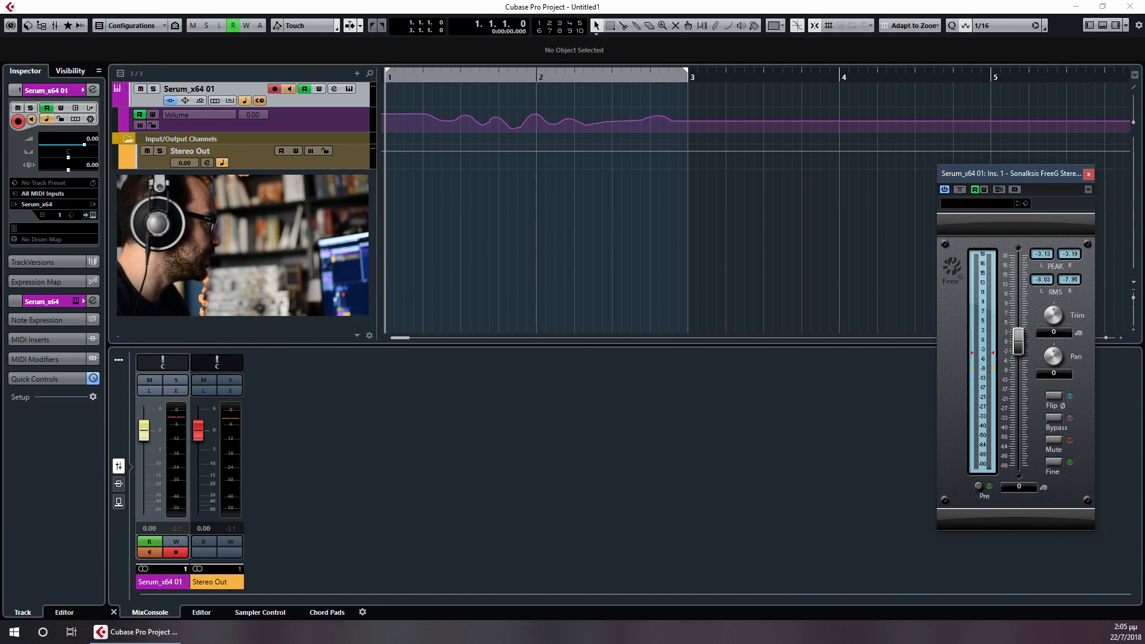
# Open the Automation Panel, examine its automation settings, and close it
pyautogui.press('F6')
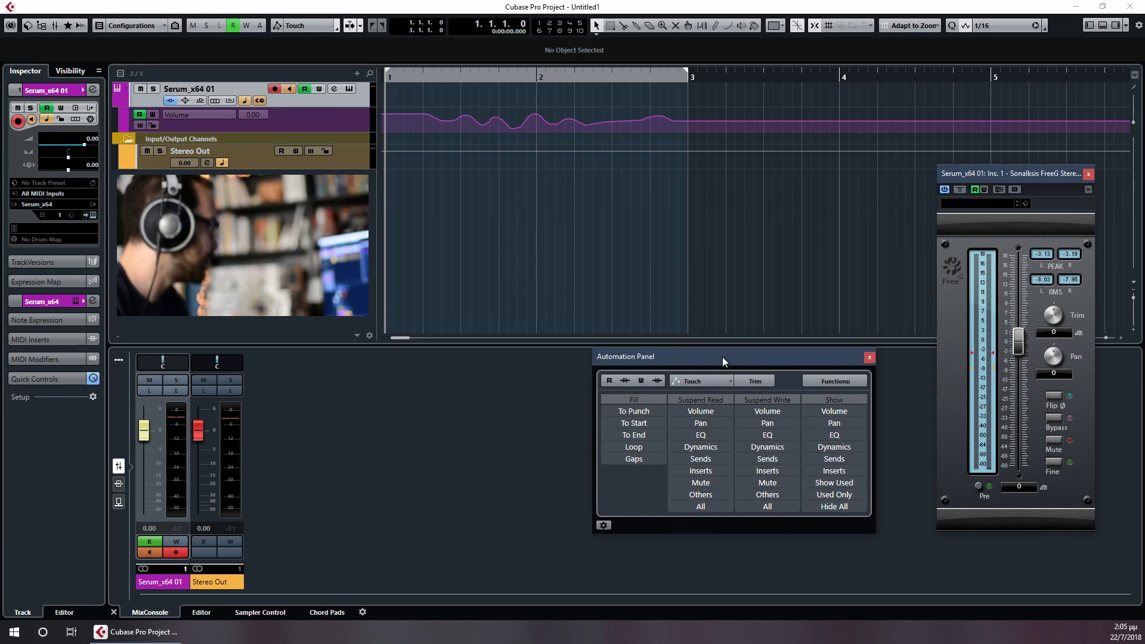
pyautogui.click(603, 525)
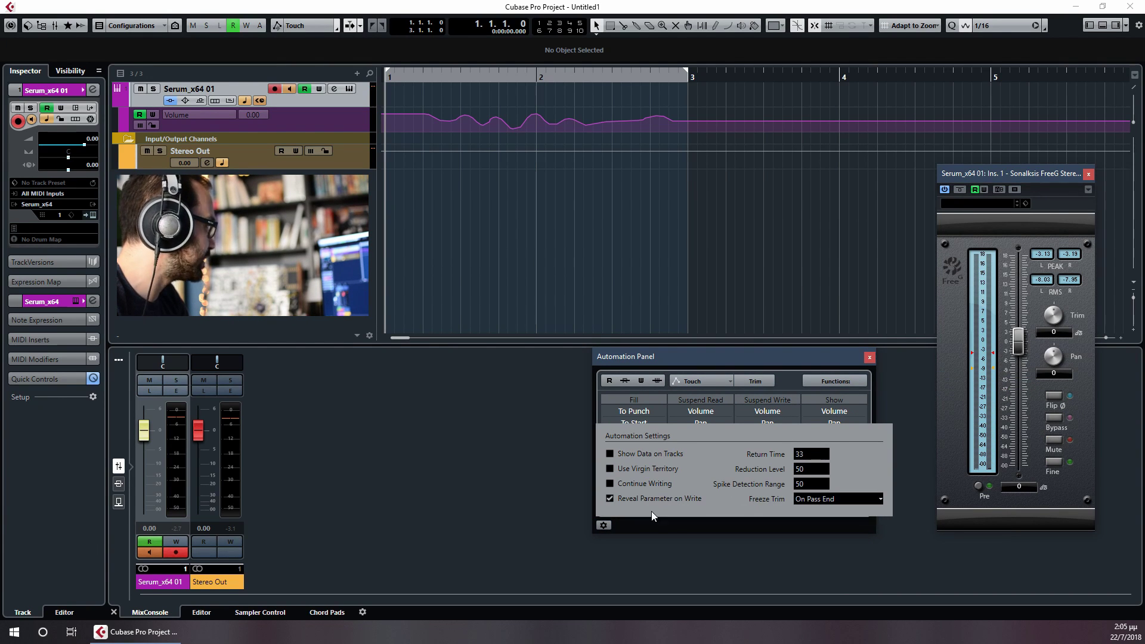
pyautogui.click(604, 525)
pyautogui.click(870, 357)
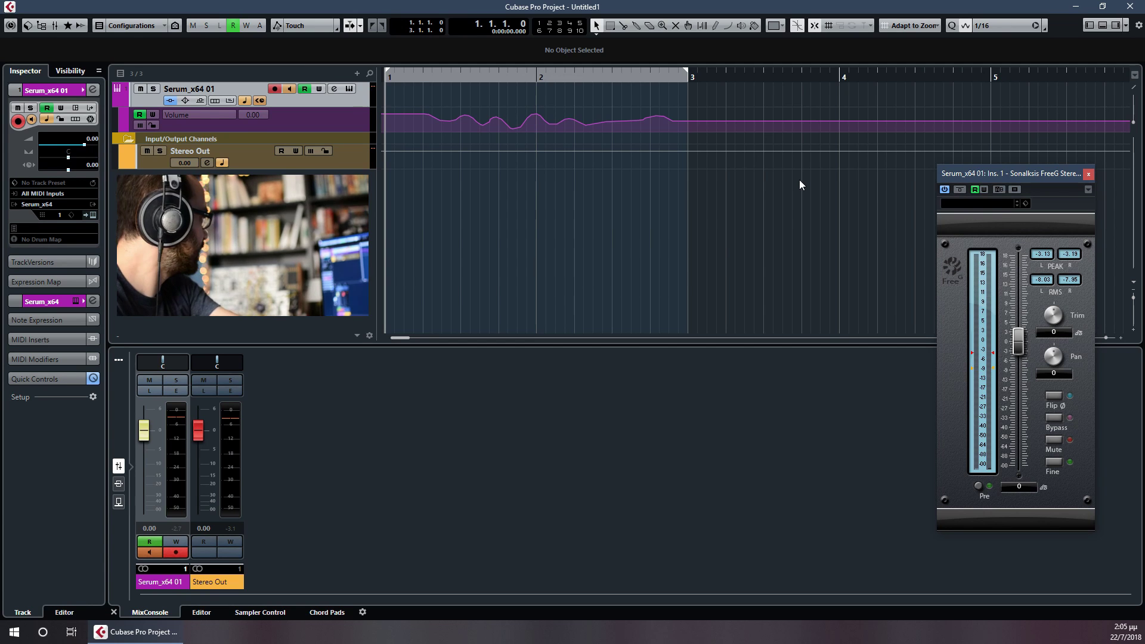
# Play the recorded volume automation with cycle enabled between bars 1 and 3, and stop playback
pyautogui.press('space')
pyautogui.press('KP_Divide')
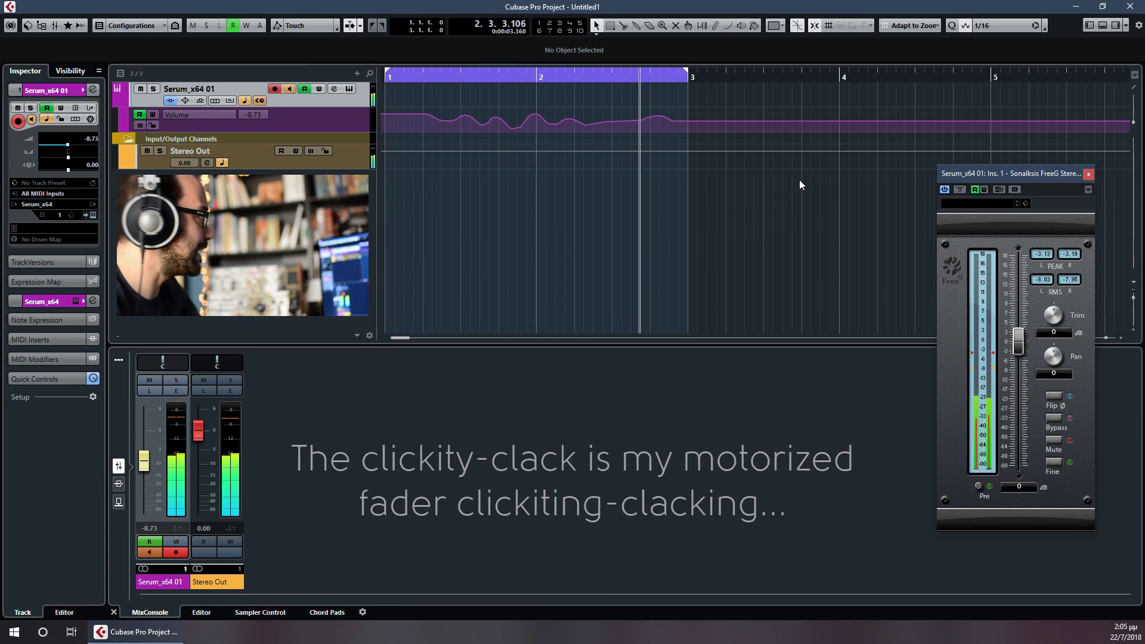
pyautogui.press('space')
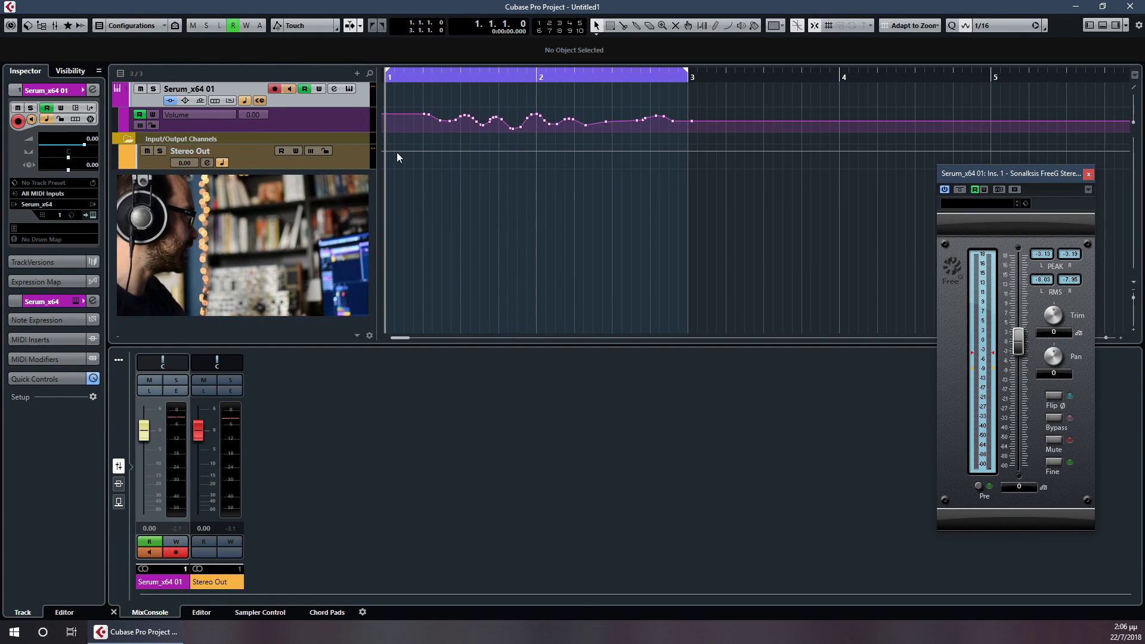
# Enable automation writing on Serum_x64 01 and record another pass of volume fader moves starting from 4.4.1.0
pyautogui.scroll(-4, 743, 148)
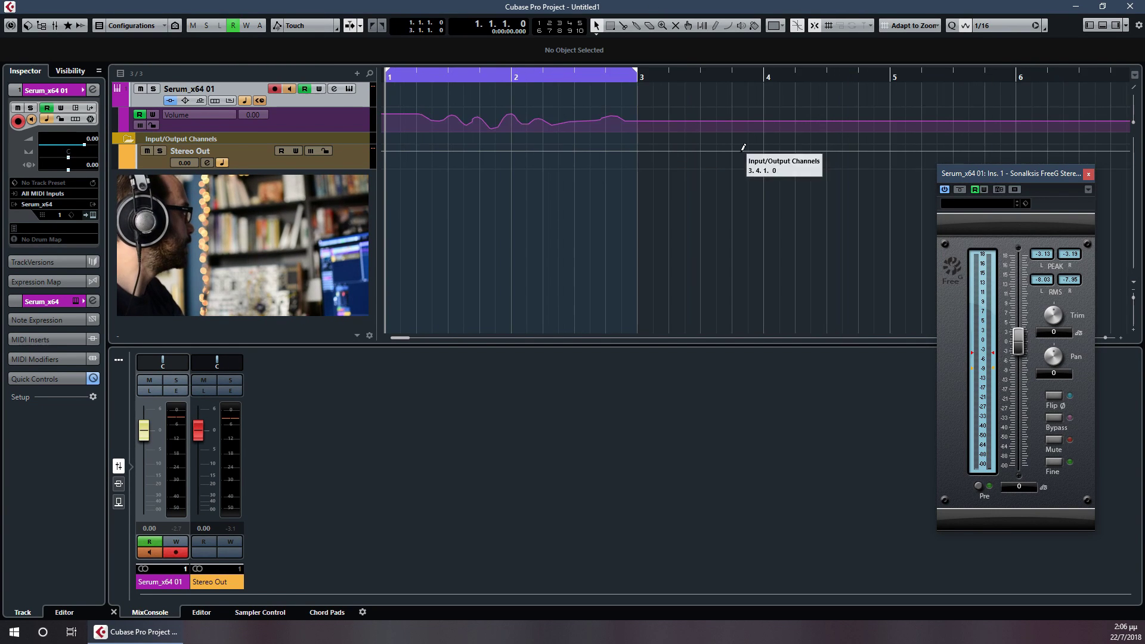
pyautogui.click(660, 78)
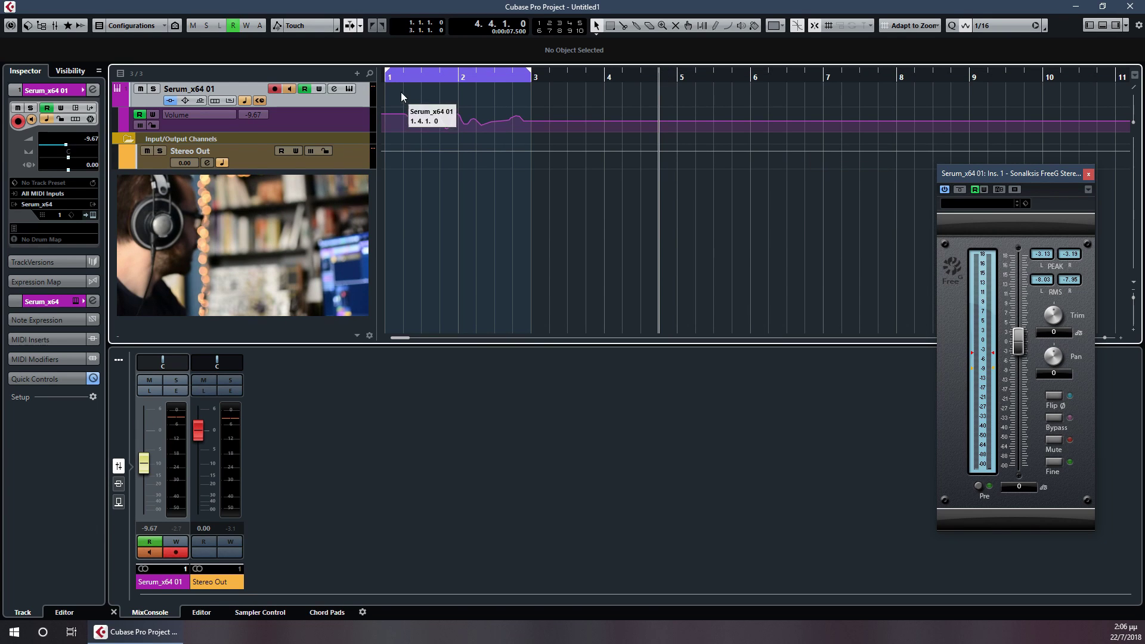
pyautogui.click(319, 88)
pyautogui.press('space')
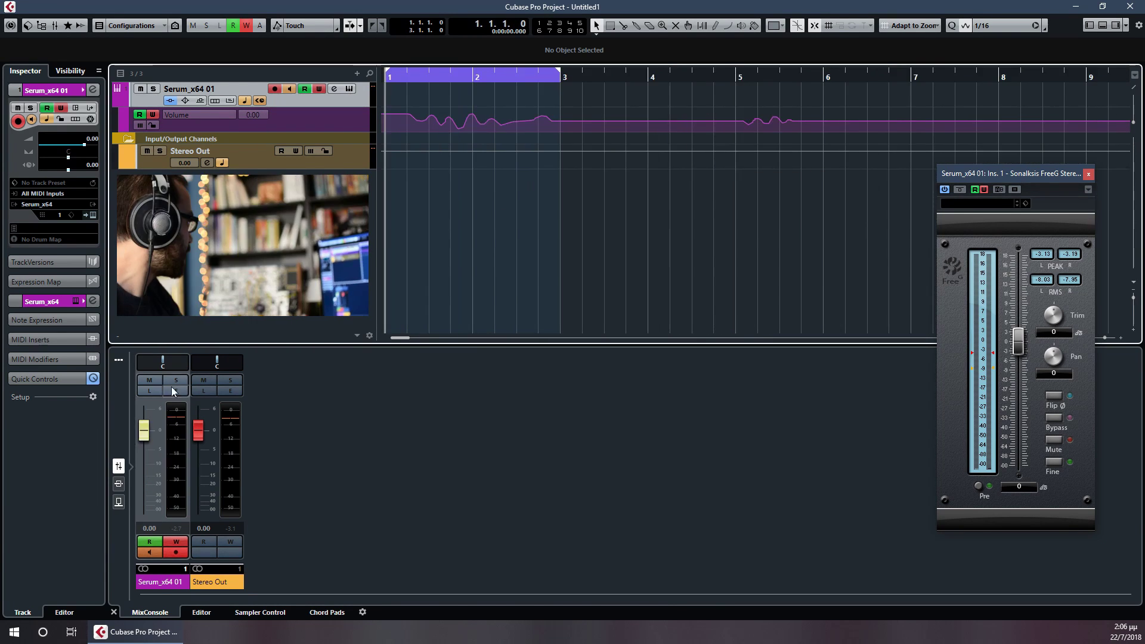
# Pull the Serum_x64 01 channel fader well down and reset it to 0.00 while playback is stopped
pyautogui.moveTo(144, 429); pyautogui.dragTo(145, 483)
pyautogui.keyDown('ctrl'); pyautogui.click(144, 483); pyautogui.keyUp('ctrl')
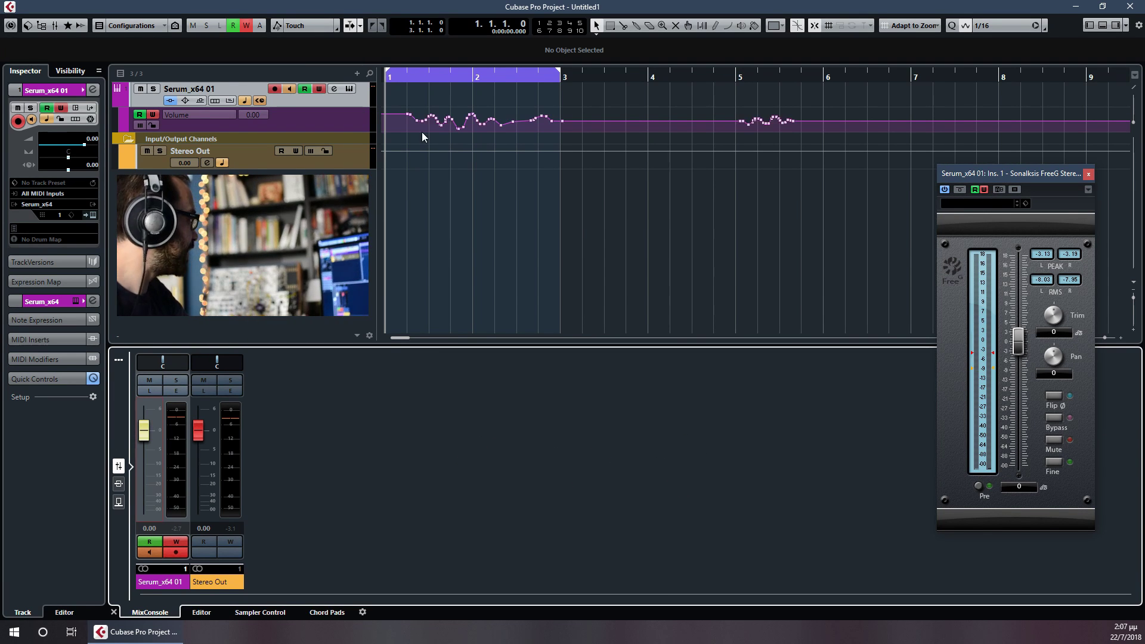
# Try scaling down the volume automation points between bars 1 and 3 as a group, and undo the change
pyautogui.moveTo(399, 95); pyautogui.dragTo(609, 144)
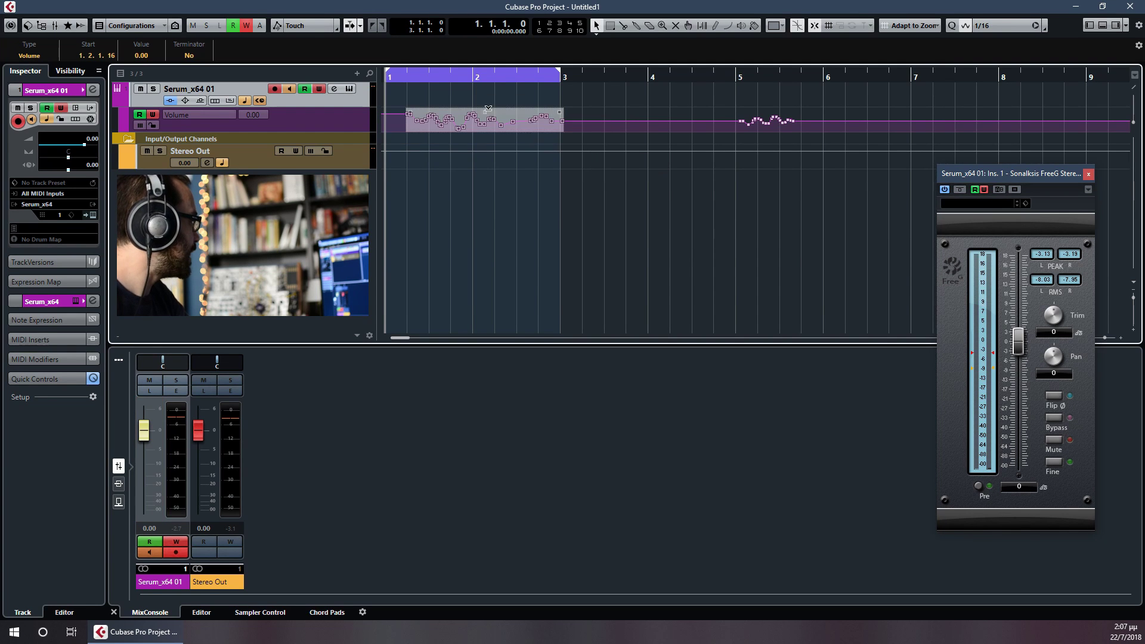
pyautogui.moveTo(482, 112); pyautogui.dragTo(490, 144)
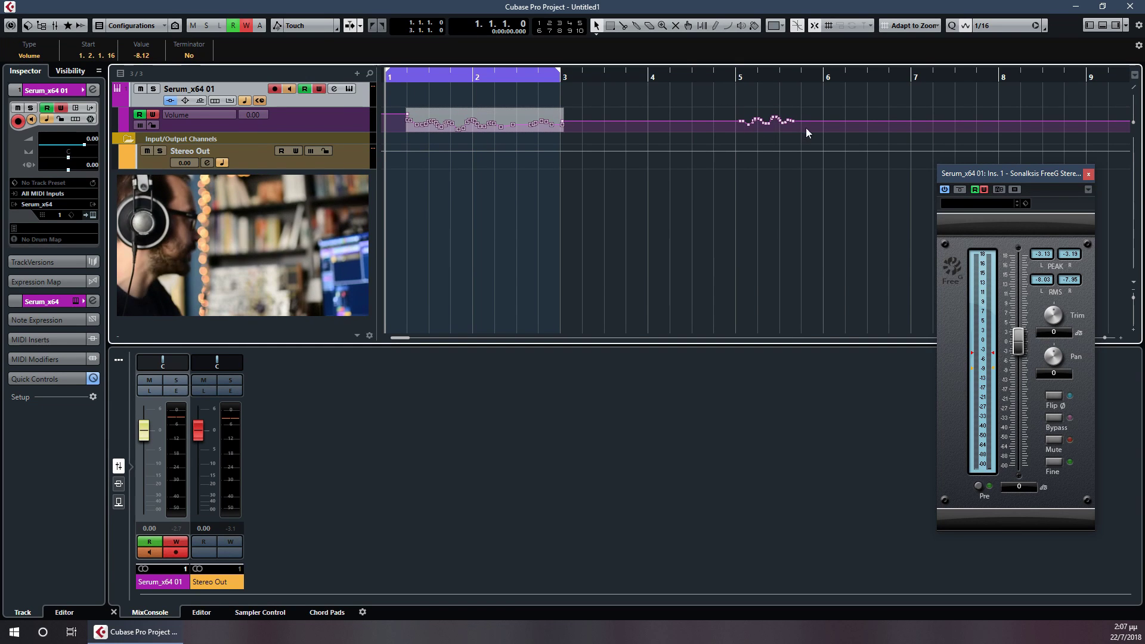
pyautogui.hotkey('ctrl', 'z')
# Scale down all the volume automation points between bars 1 and 6 slightly as a group and deselect them
pyautogui.moveTo(388, 91); pyautogui.dragTo(827, 141)
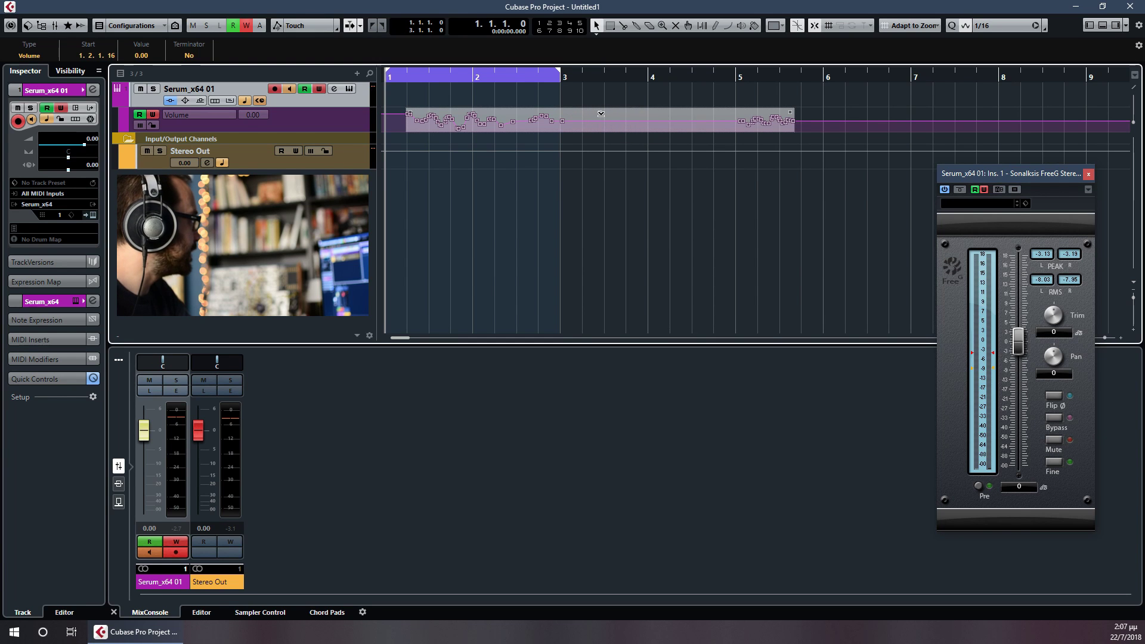
pyautogui.moveTo(599, 112); pyautogui.dragTo(599, 123)
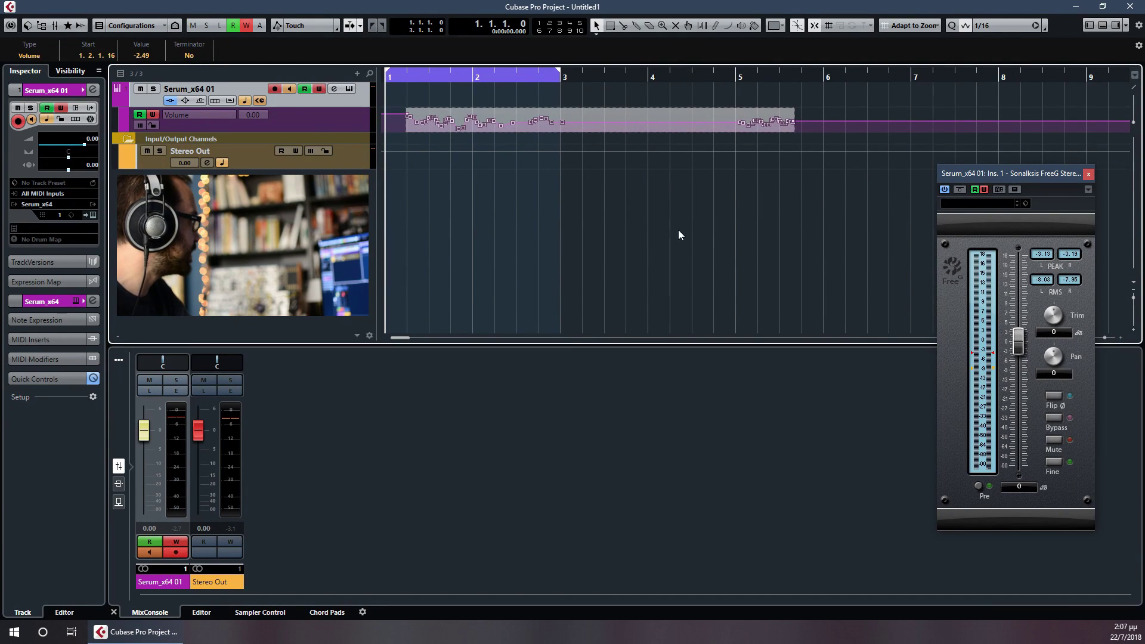
pyautogui.click(633, 209)
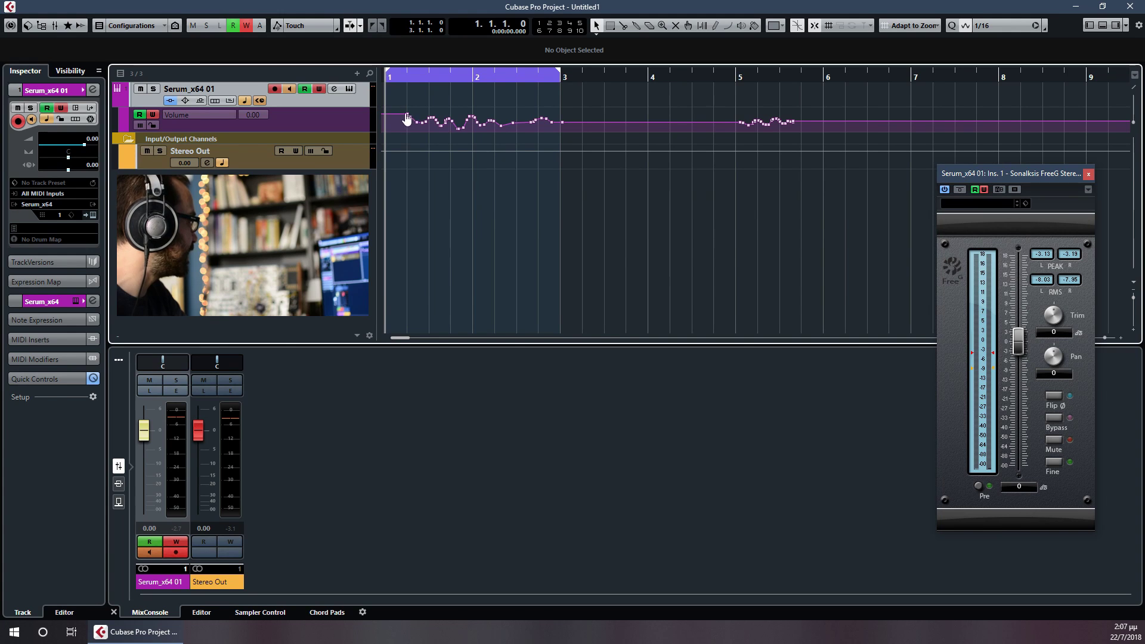
# Try moving the first volume automation point earlier and lower, and undo the move
pyautogui.moveTo(410, 118); pyautogui.dragTo(399, 129)
pyautogui.hotkey('ctrl', 'z')
# Draw a new freehand volume automation curve over the recorded points from bar 1 to about the middle of bar 5
pyautogui.press('8')
pyautogui.press('8')
pyautogui.press('8')
pyautogui.press('8')
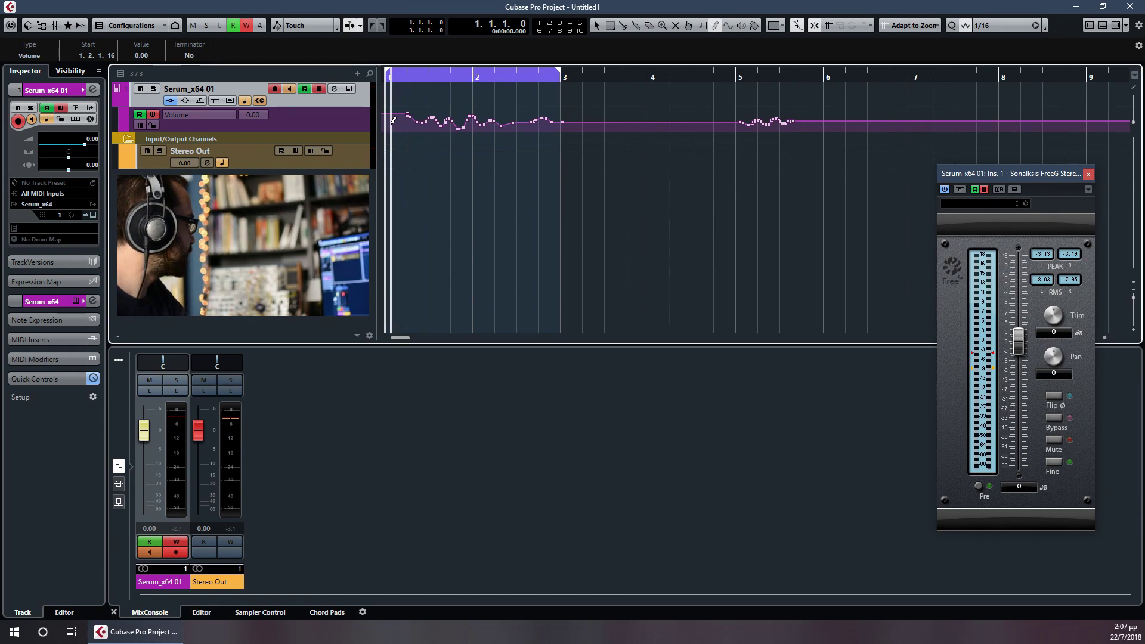
pyautogui.moveTo(388, 123); pyautogui.dragTo(483, 113)
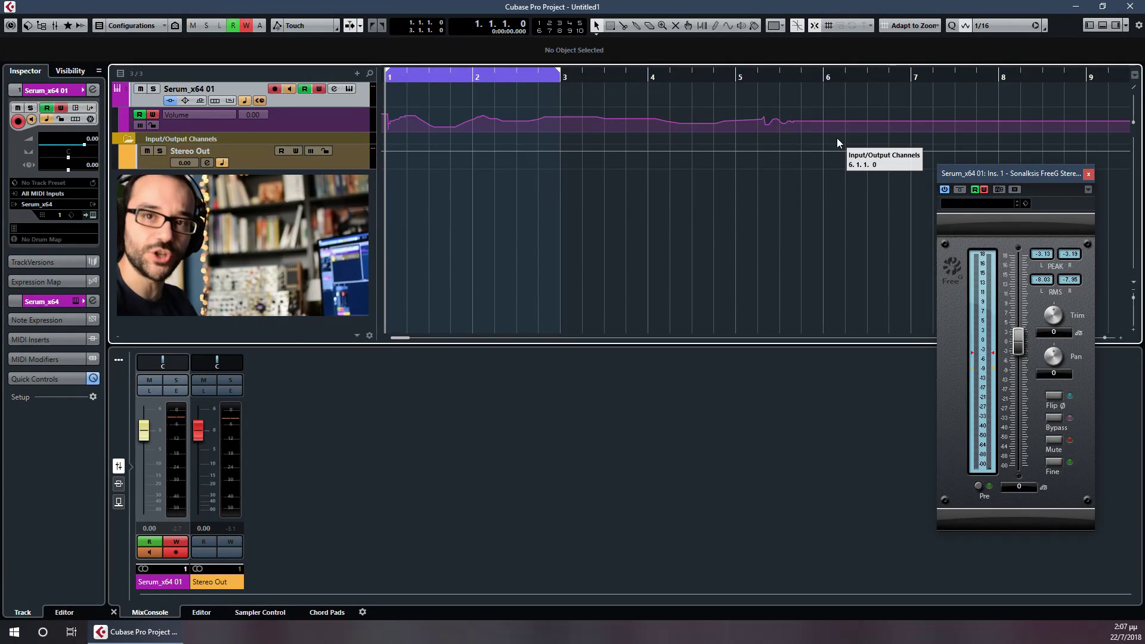
# Turn off automation writing on Serum_x64 01 and briefly open and close its instrument window
pyautogui.click(146, 437)
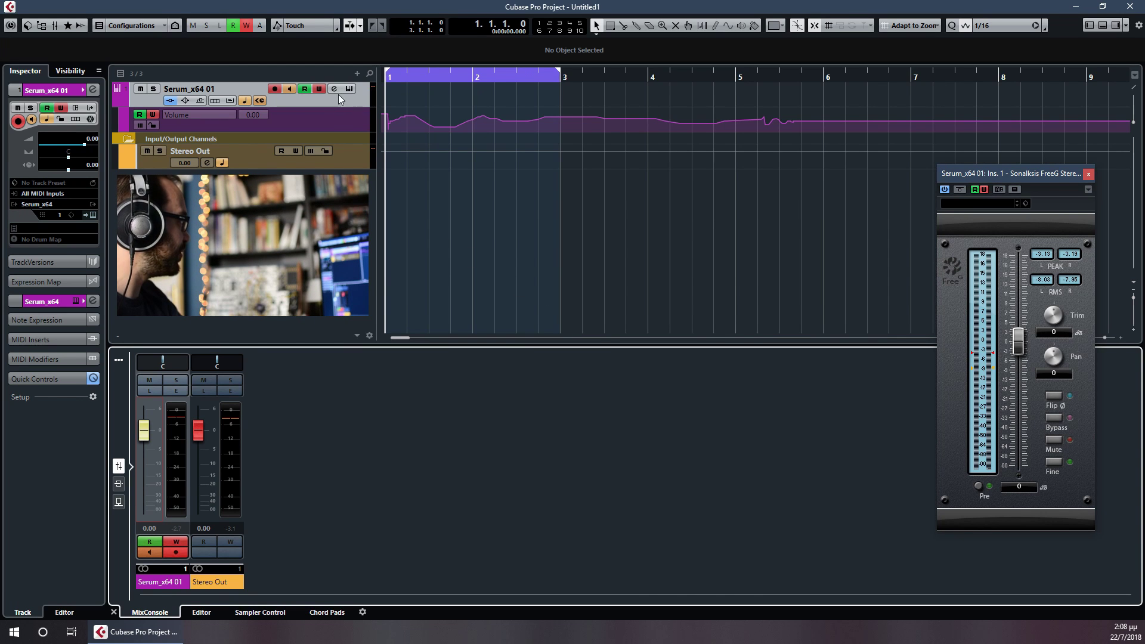
pyautogui.click(321, 90)
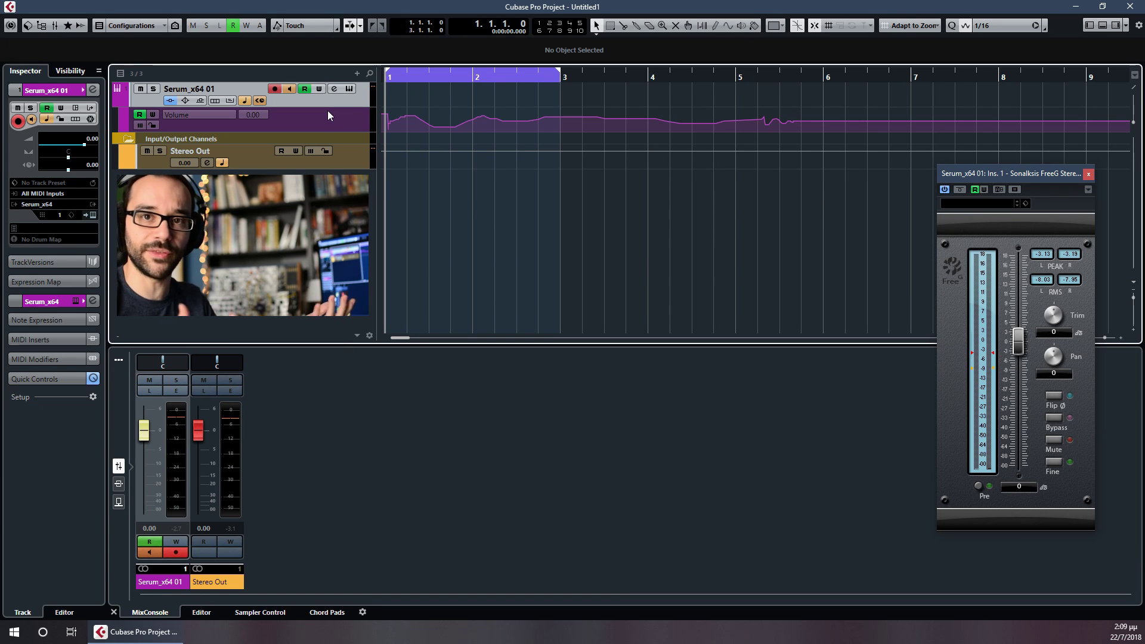
pyautogui.click(350, 90)
pyautogui.click(349, 89)
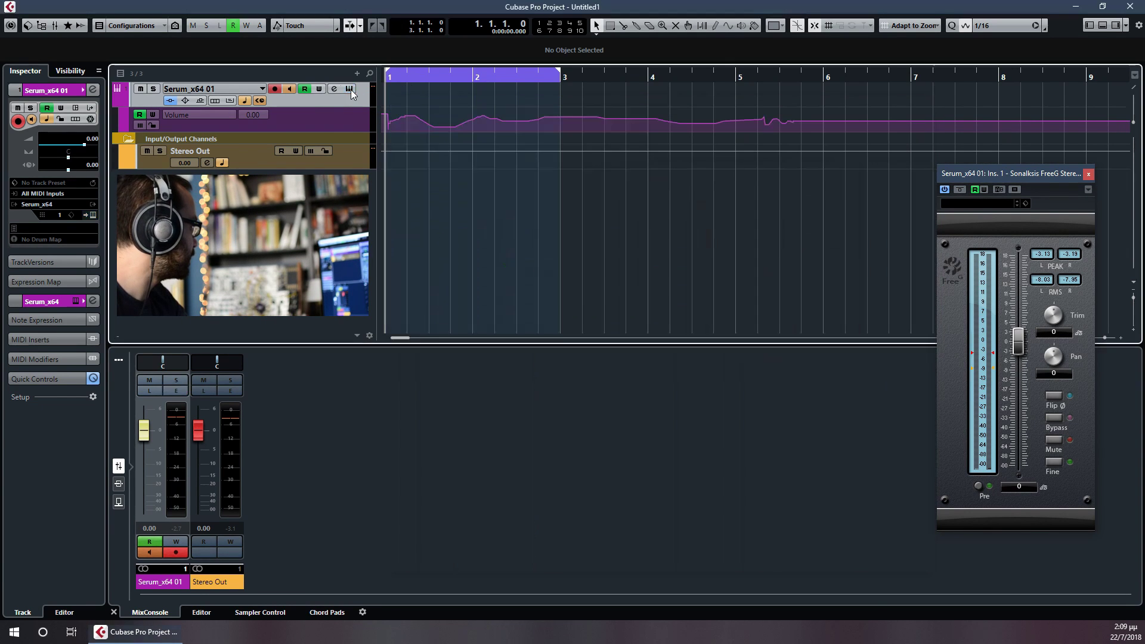
# Enable automation writing on Serum_x64 01, examine its channel settings with inserts, equalizer and sends, and close them
pyautogui.click(319, 88)
pyautogui.click(334, 88)
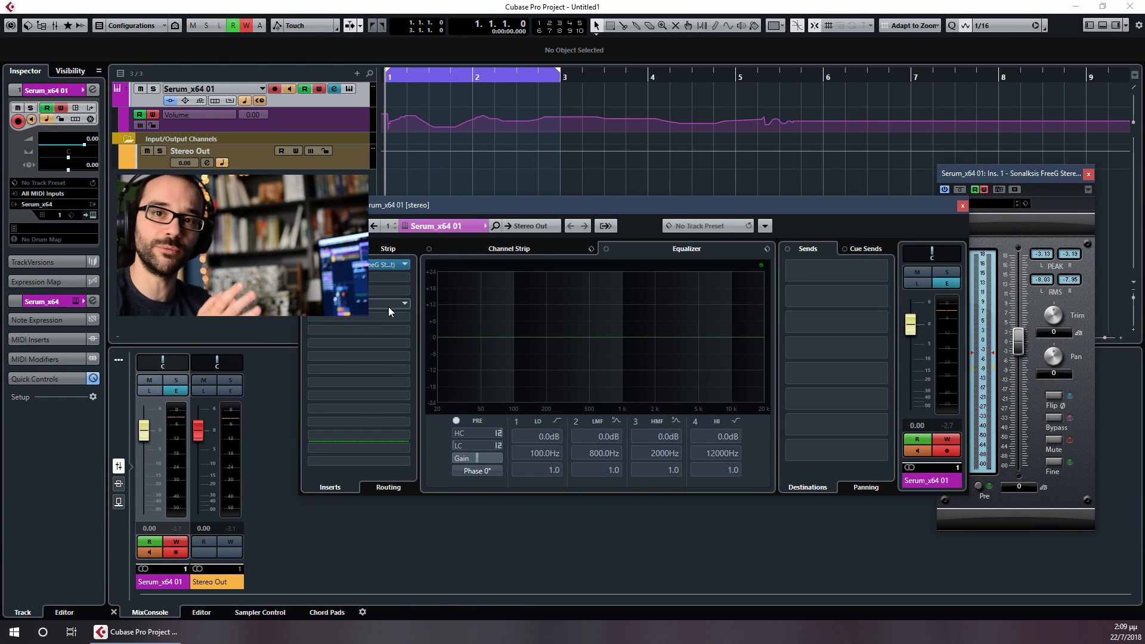
pyautogui.press('Escape')
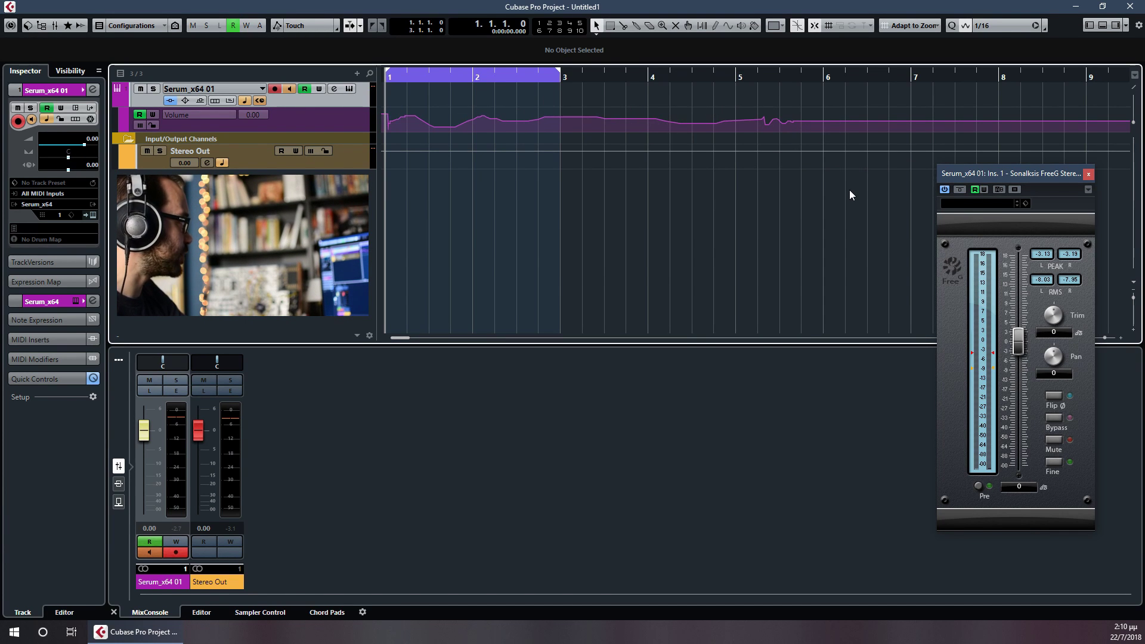
# Delete all volume automation points on Serum_x64 01 and move the Sonalksis FreeG plug-in window farther left
pyautogui.moveTo(843, 195); pyautogui.dragTo(382, 94)
pyautogui.press('Delete')
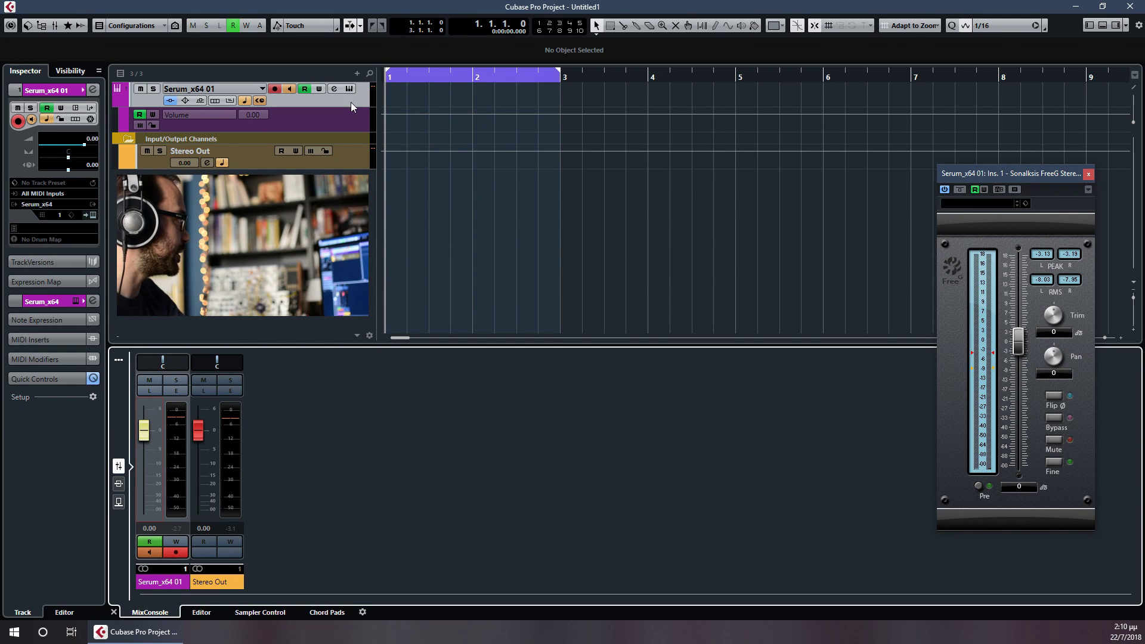
pyautogui.moveTo(997, 172); pyautogui.dragTo(911, 177)
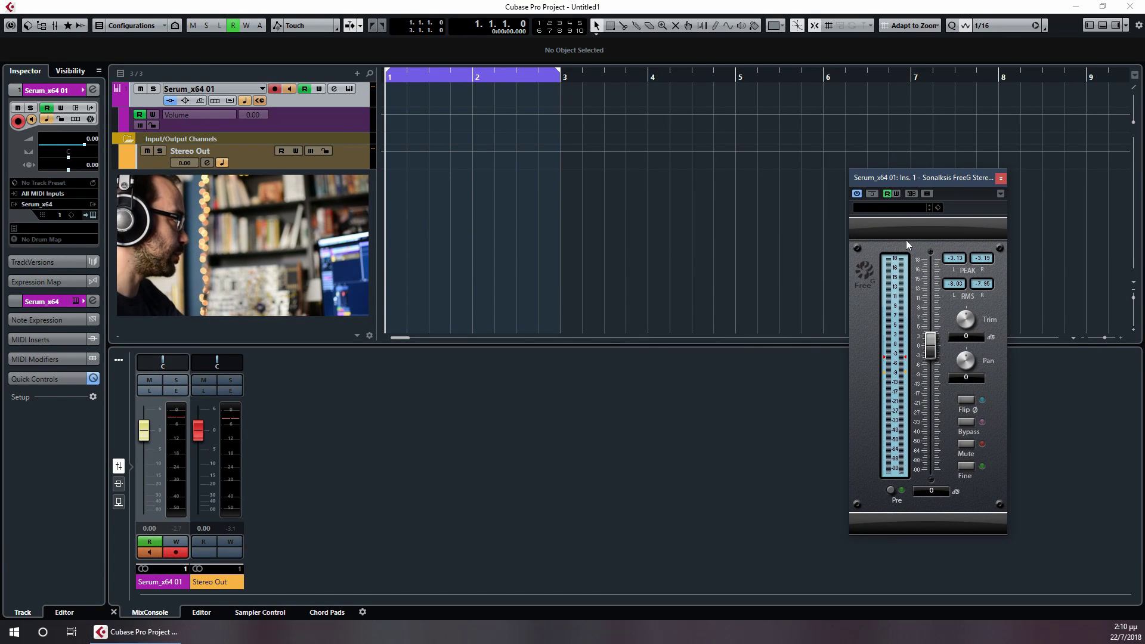
# Record FreeG gain automation on Serum_x64 01 from bar 1 to about the middle of bar 2 by moving the plug-in fader during playback
pyautogui.press('h')
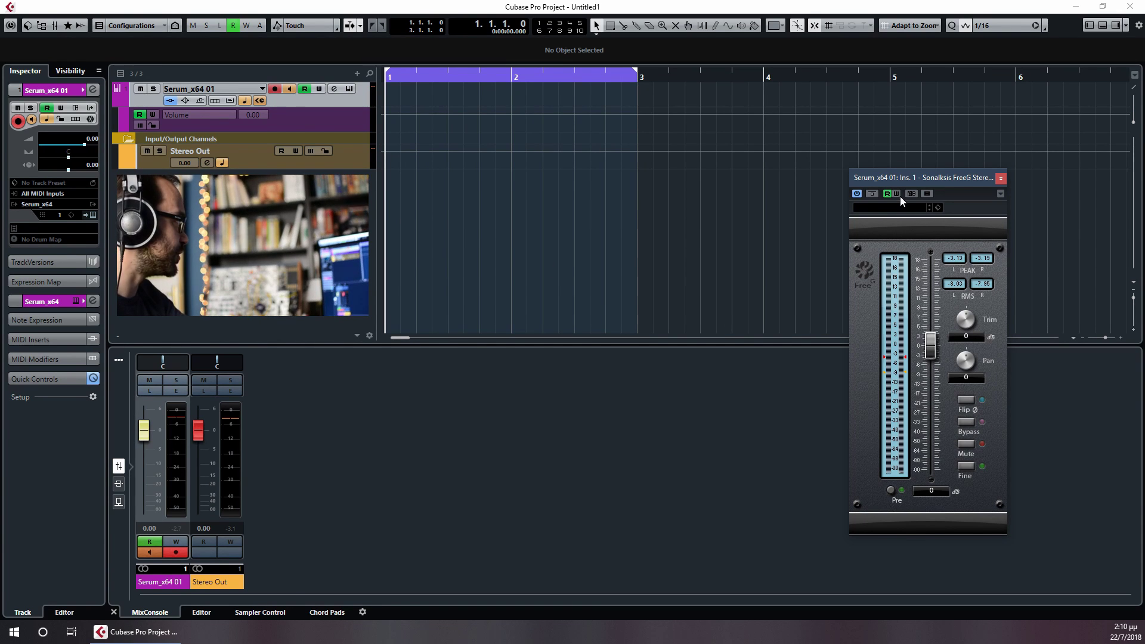
pyautogui.press('space')
pyautogui.moveTo(930, 345)
pyautogui.mouseDown()
pyautogui.moveTo(930, 388)
pyautogui.moveTo(930, 313)
pyautogui.moveTo(930, 410)
pyautogui.moveTo(930, 325)
pyautogui.moveTo(931, 375)
pyautogui.moveTo(930, 356)
pyautogui.mouseUp()
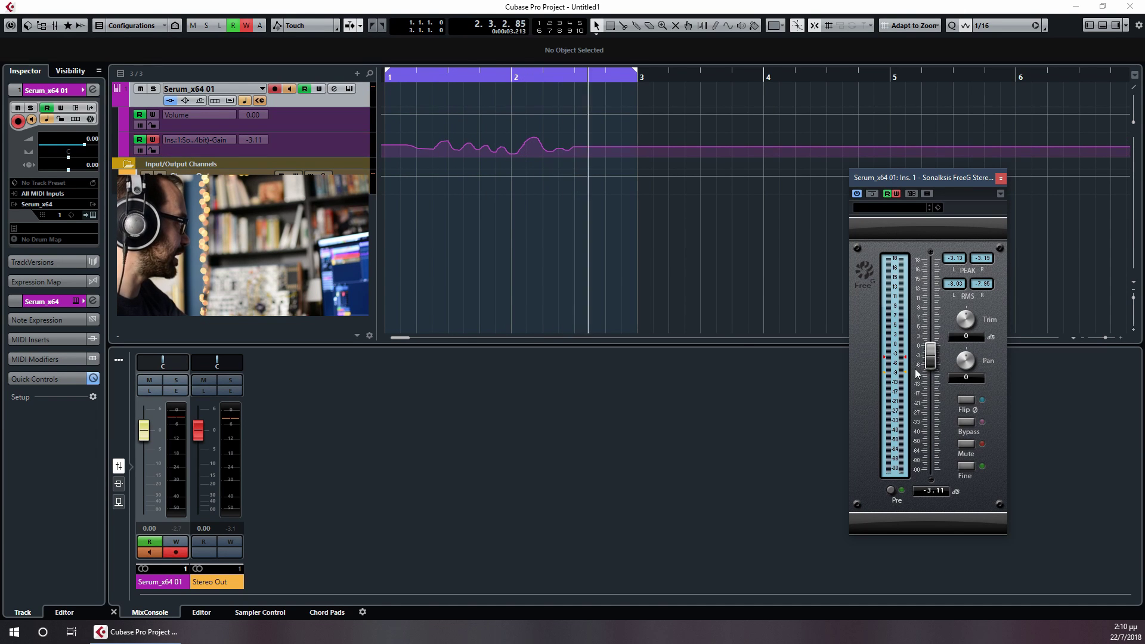
pyautogui.press('space')
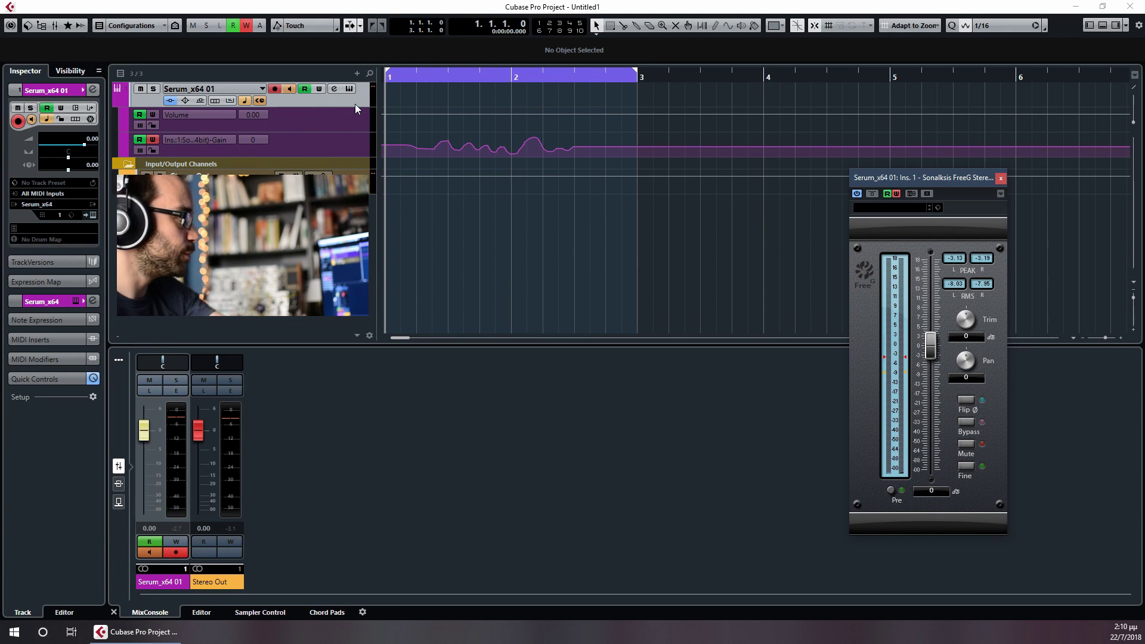
# Play back the FreeG gain automation, resetting the Stereo Out clip indicator, and lower the Serum_x64 01 channel fader to -3.71
pyautogui.press('space')
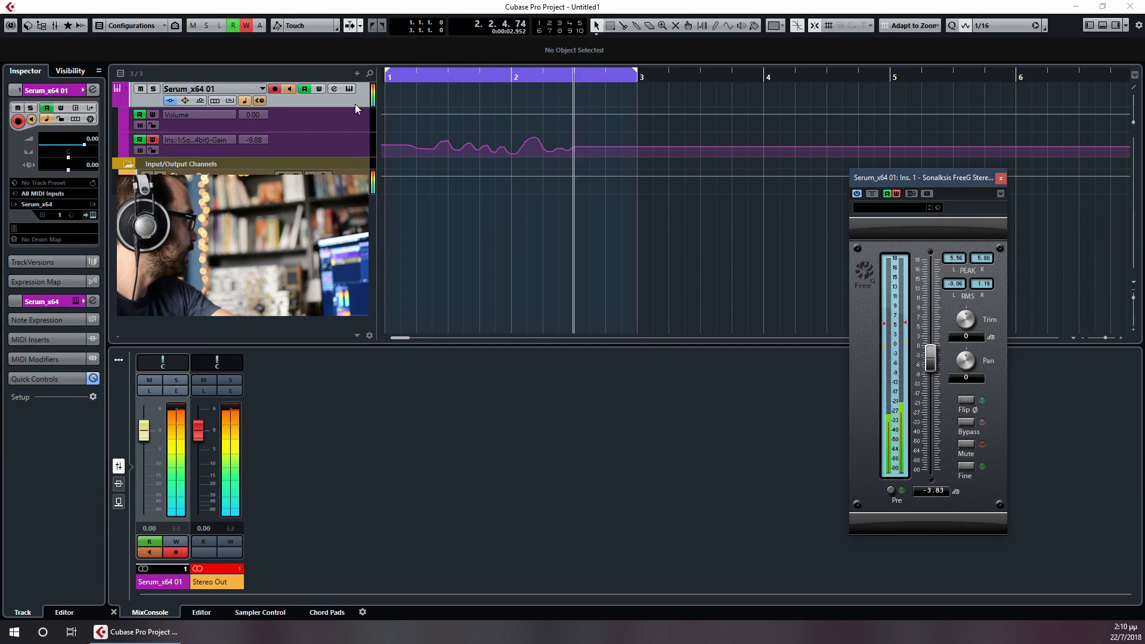
pyautogui.click(220, 566)
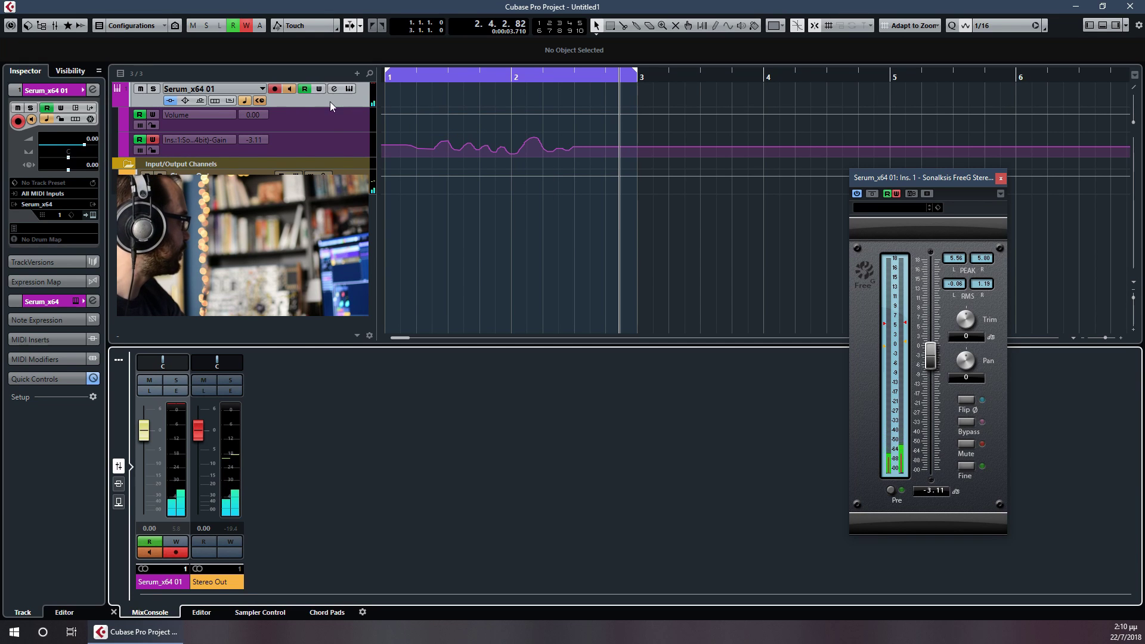
pyautogui.moveTo(148, 430); pyautogui.dragTo(150, 446)
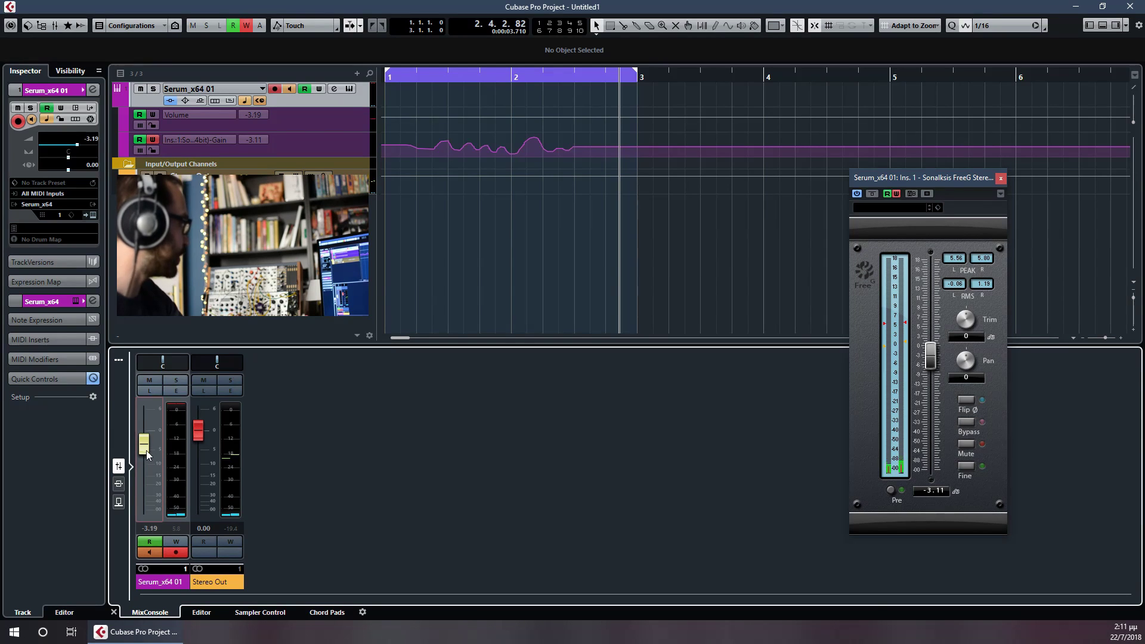
pyautogui.scroll(1, 145, 454)
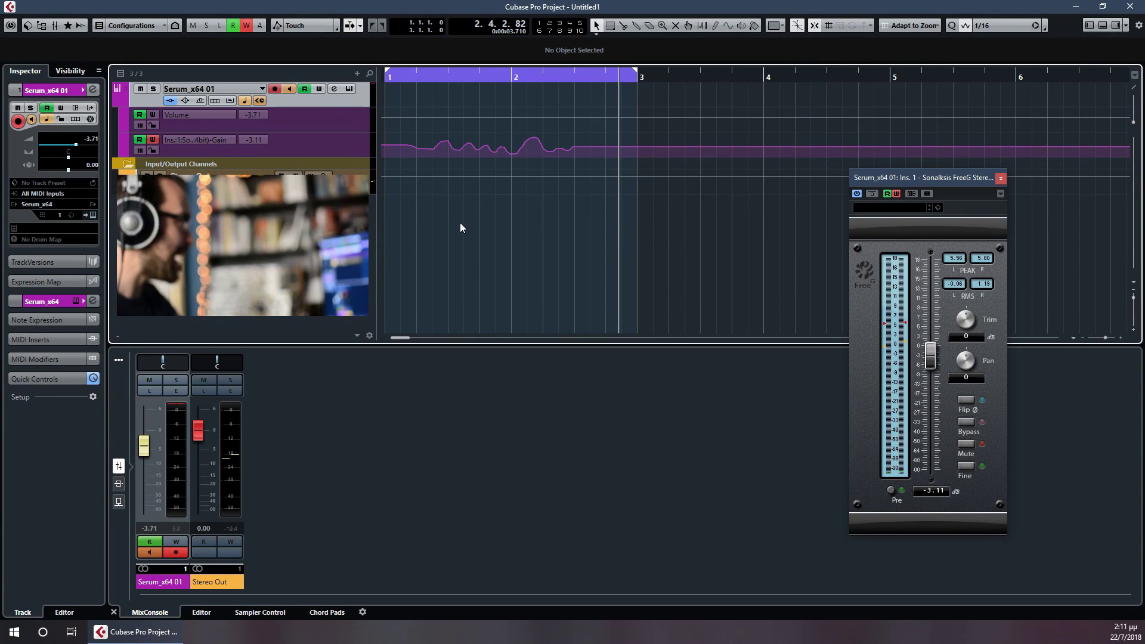
# Turn off automation writing in the FreeG plug-in and move its window farther left
pyautogui.moveTo(897, 195); pyautogui.dragTo(862, 185)
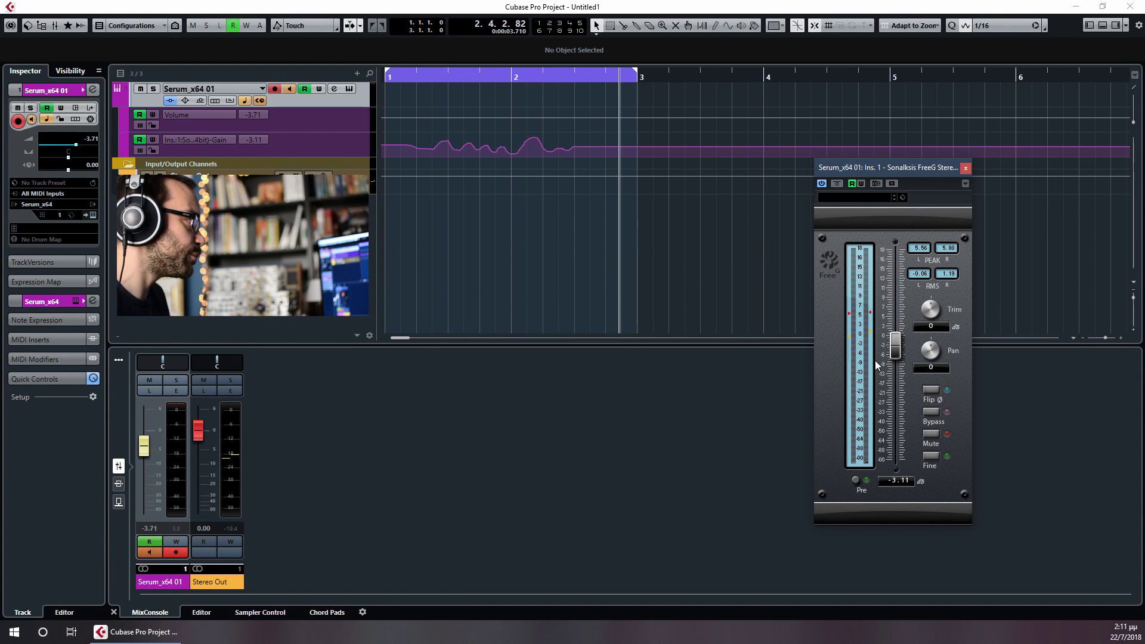
pyautogui.click(631, 267)
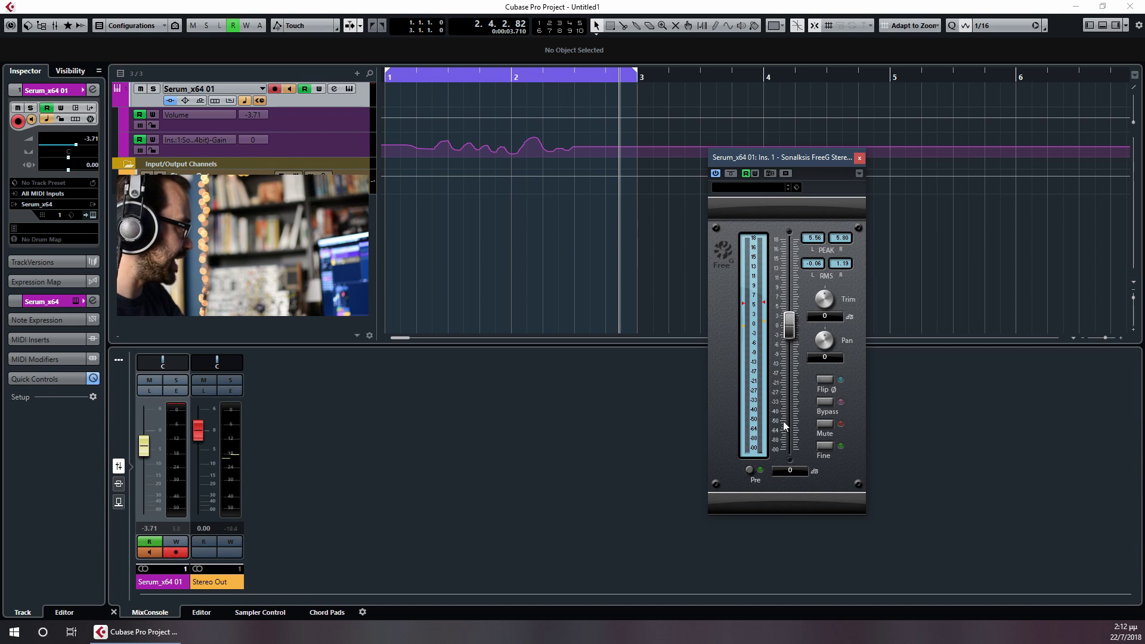
# Lower the FreeG fader to -12.05 dB in Fine mode with the project cursor at 1.2.3.0, and switch Fine mode off
pyautogui.click(824, 447)
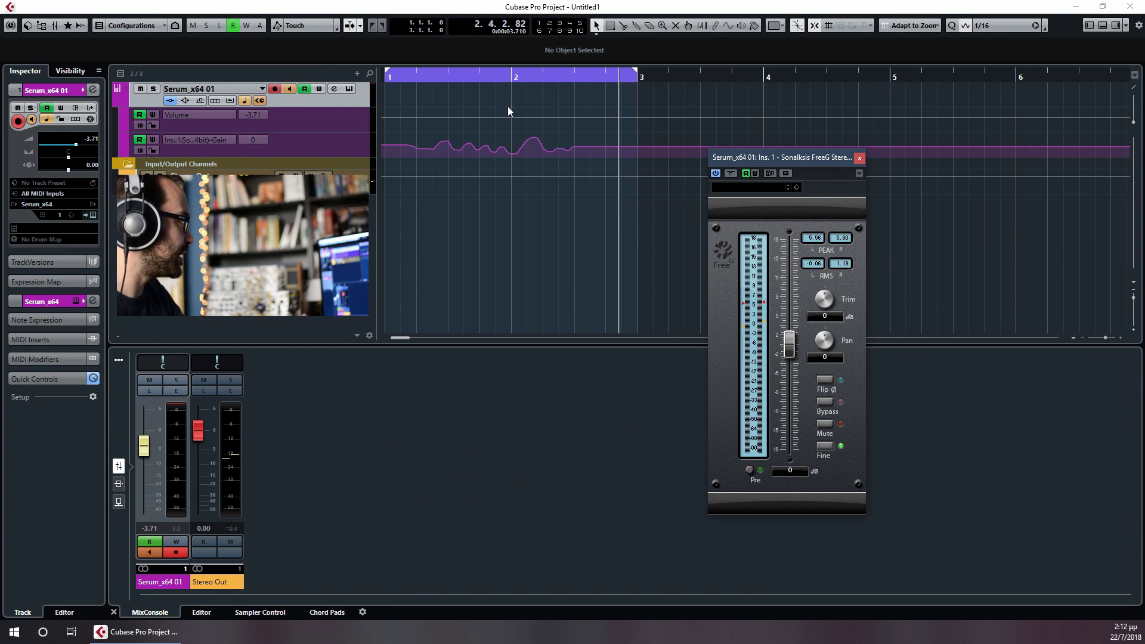
pyautogui.click(452, 84)
pyautogui.click(451, 86)
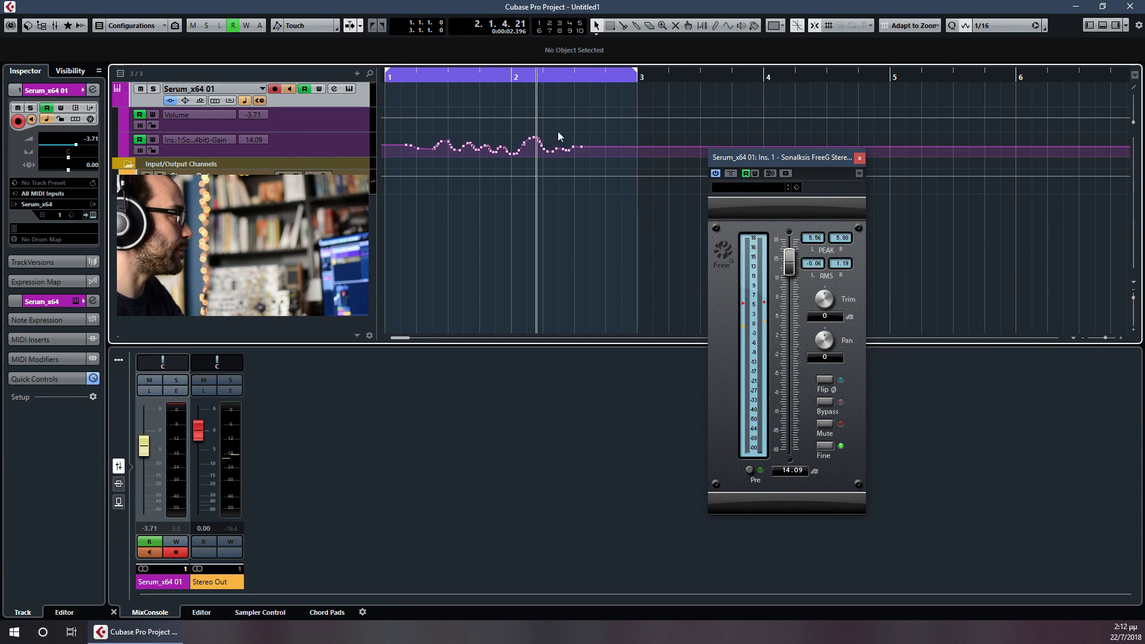
pyautogui.click(433, 76)
pyautogui.moveTo(789, 262); pyautogui.dragTo(789, 412)
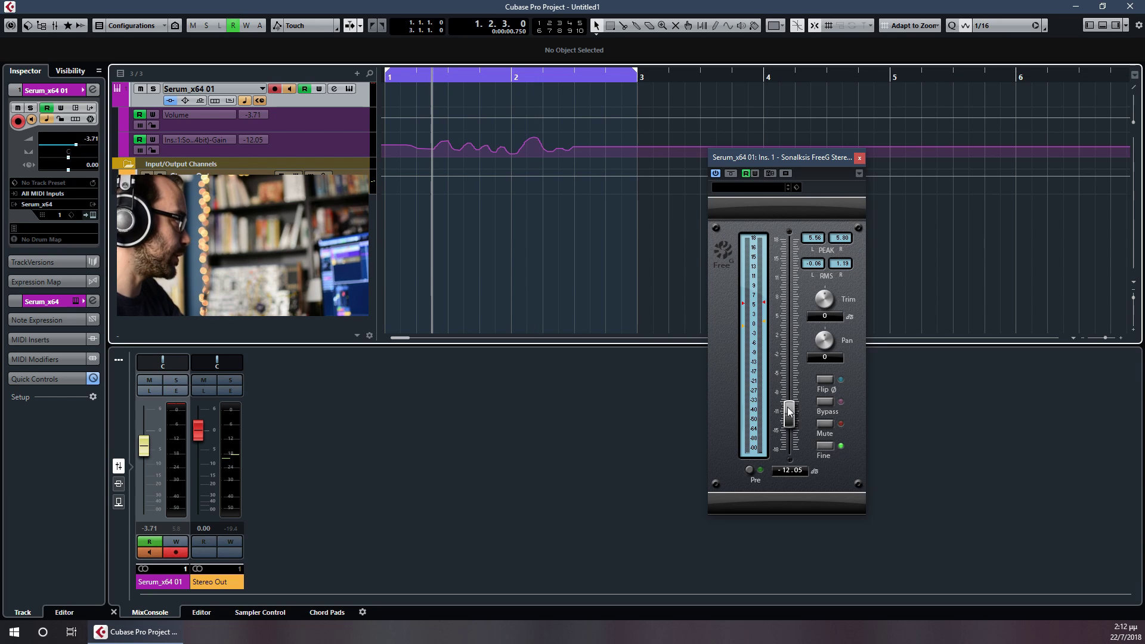
pyautogui.click(825, 446)
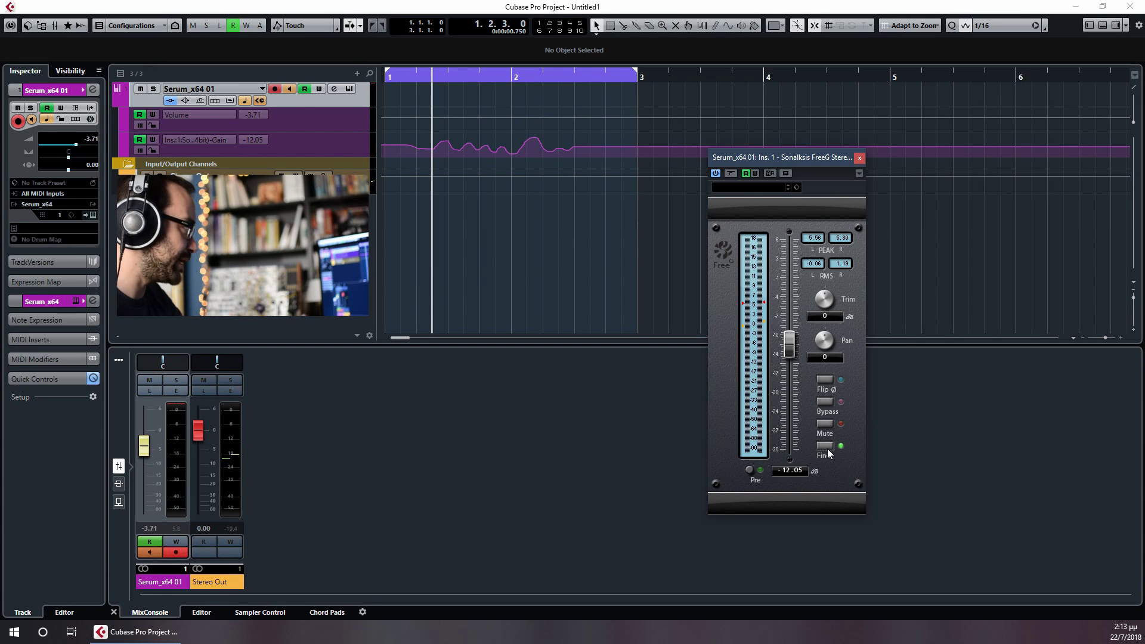
pyautogui.click(826, 446)
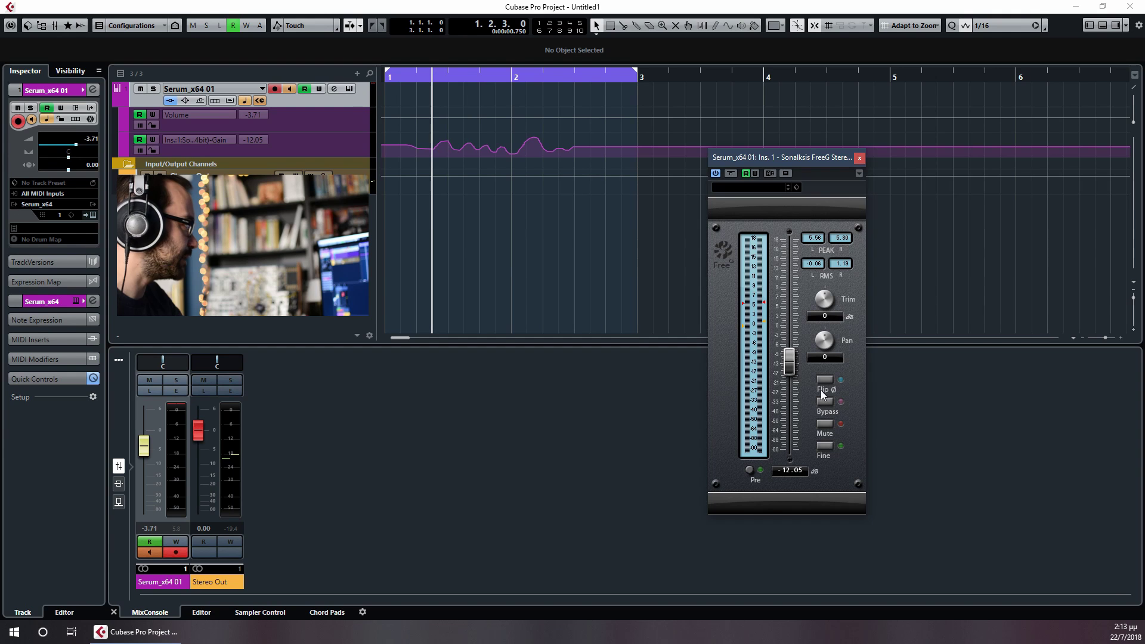
# Try the -/+ 6dB fine range and VU ballistics in the FreeG settings, and close the settings without applying
pyautogui.click(730, 255)
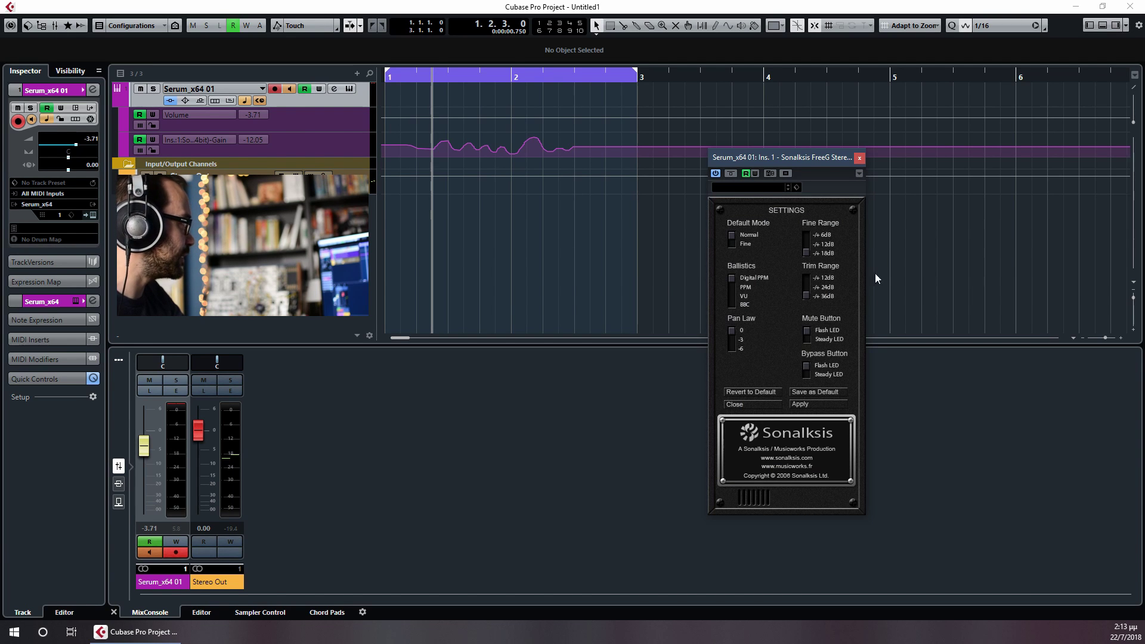
pyautogui.click(806, 247)
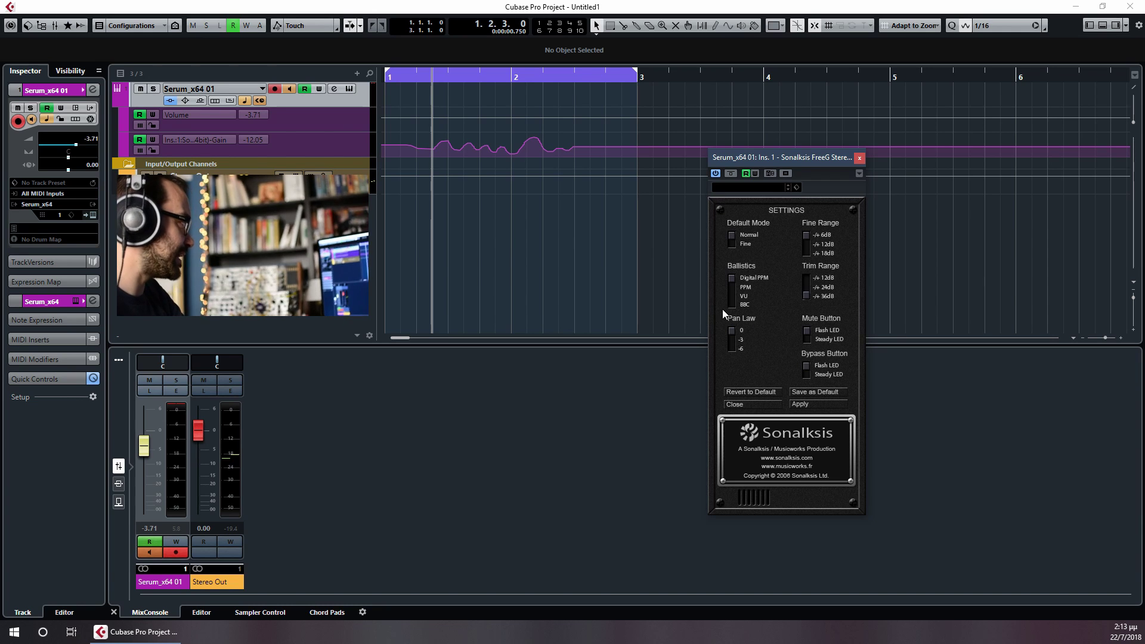
pyautogui.click(733, 296)
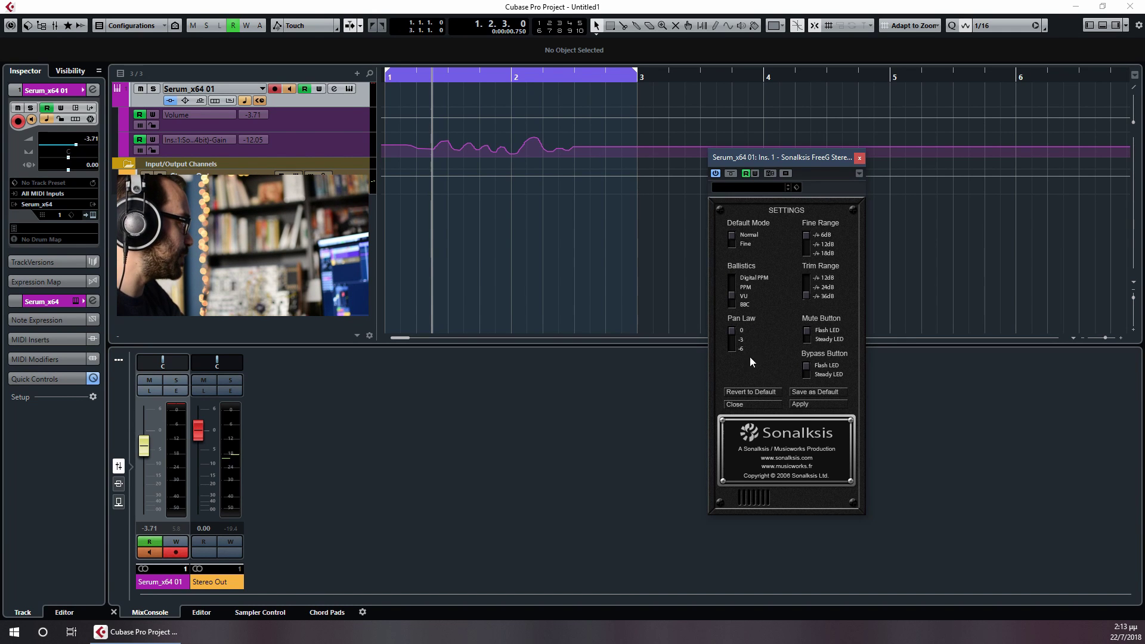
pyautogui.click(738, 404)
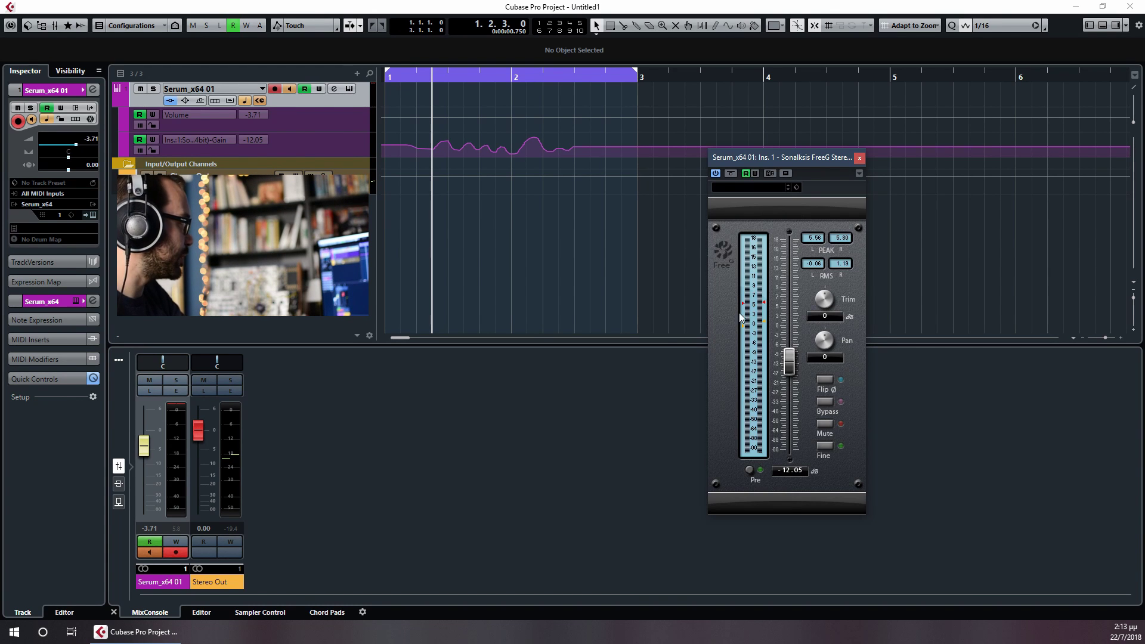
pyautogui.click(723, 250)
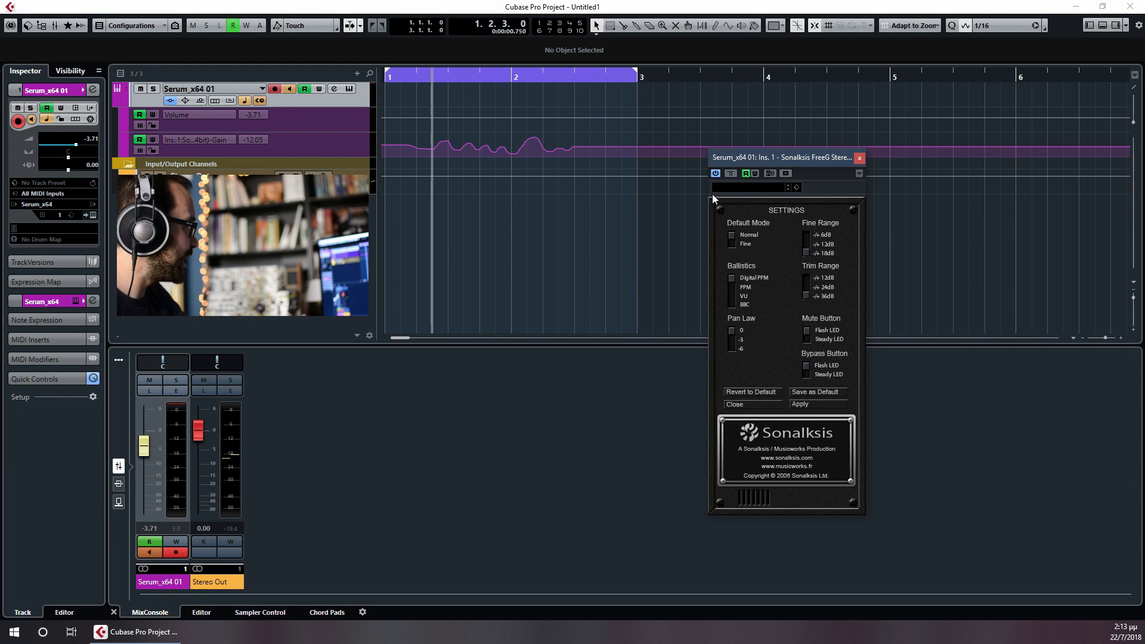
pyautogui.click(739, 404)
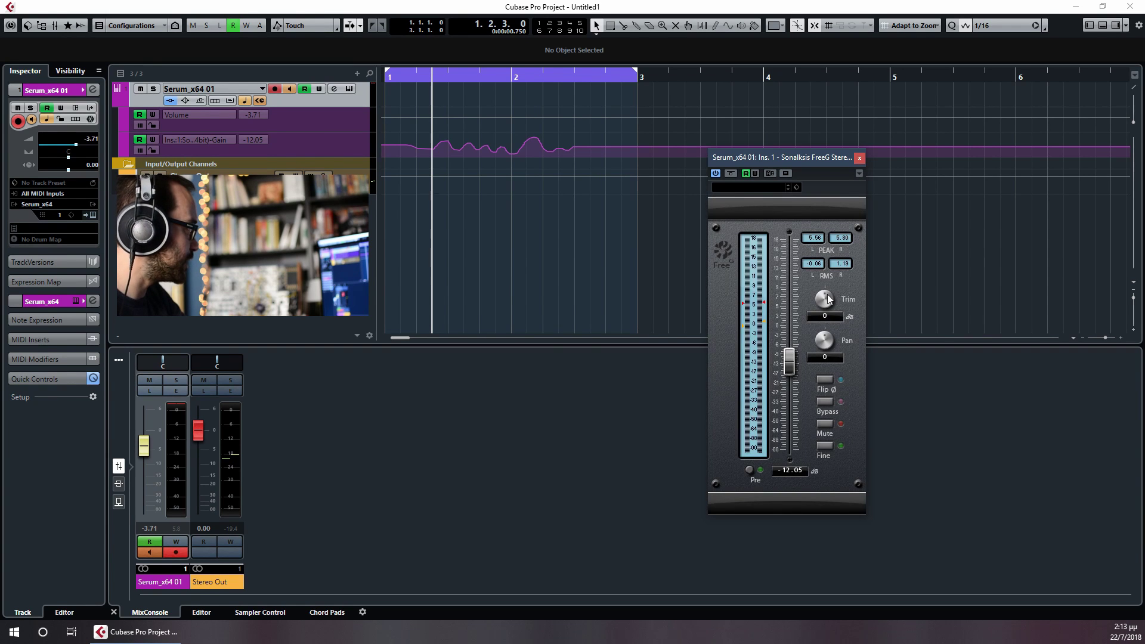
# Try the FreeG trim at -15.20 dB, reset it to 0, and try the pan at 100R
pyautogui.moveTo(824, 299); pyautogui.dragTo(824, 265)
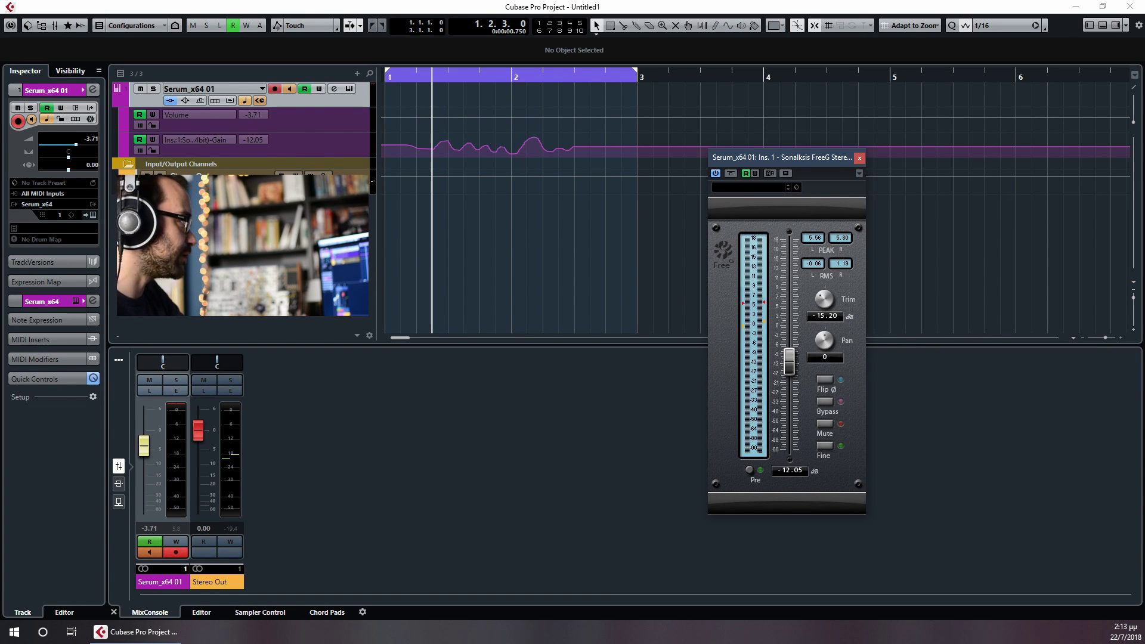
pyautogui.keyDown('ctrl'); pyautogui.click(829, 296); pyautogui.keyUp('ctrl')
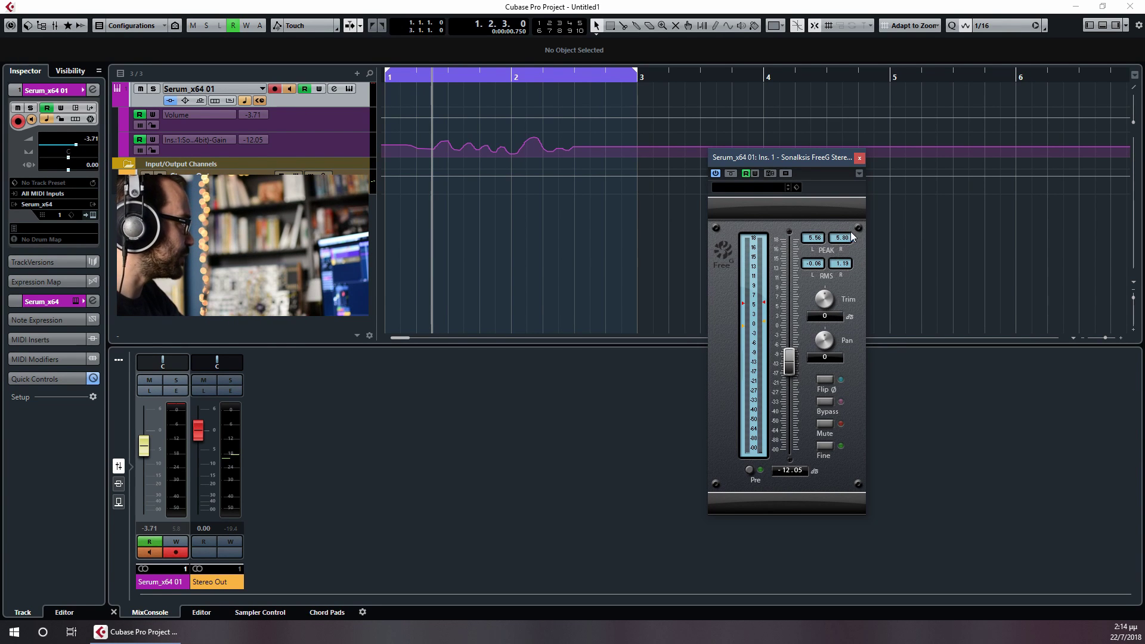
pyautogui.moveTo(827, 342); pyautogui.dragTo(827, 298)
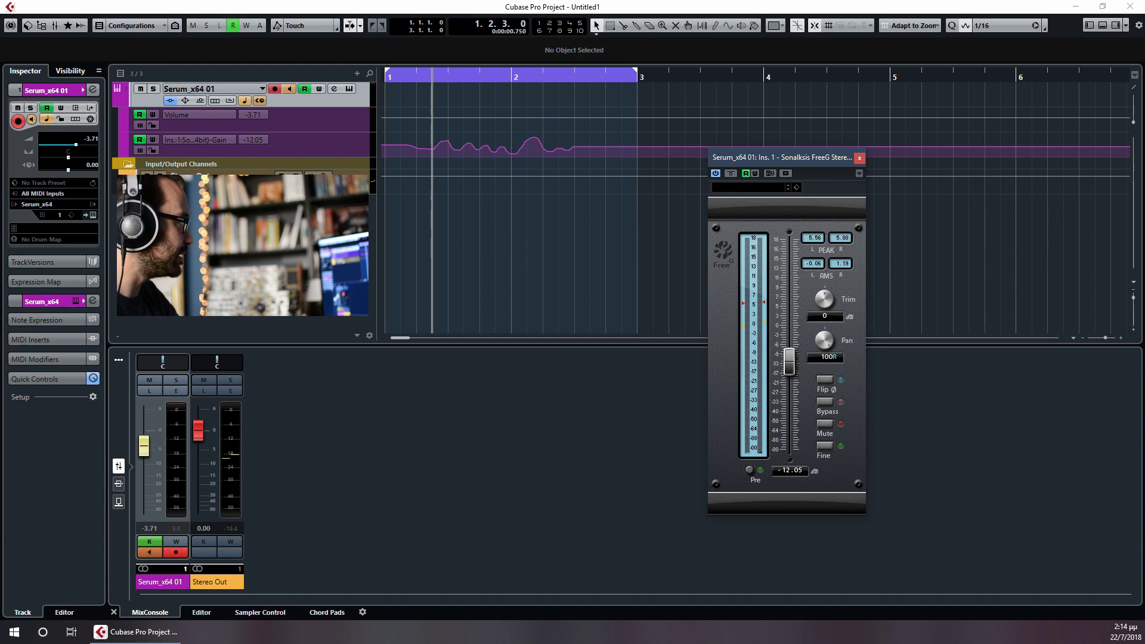
# Examine the options on the FreeG settings page and return to the fader view
pyautogui.click(722, 251)
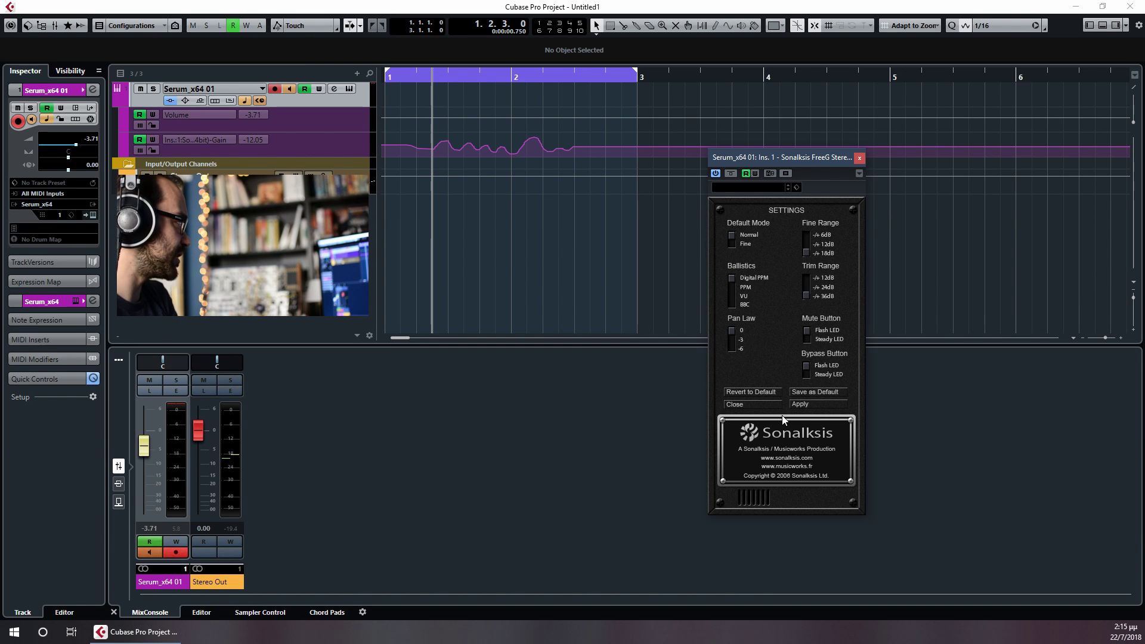
pyautogui.click(754, 406)
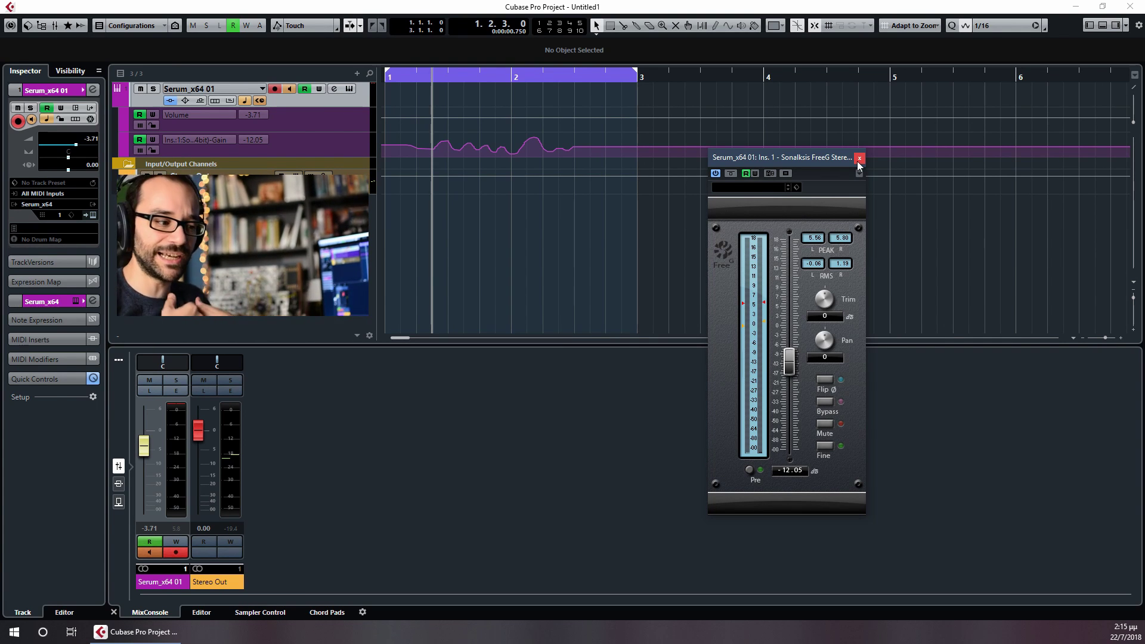
# Select the recorded FreeG gain automation points from bar 1 to mid-bar 2, and briefly open and close the plug-in settings
pyautogui.moveTo(402, 128); pyautogui.dragTo(600, 139)
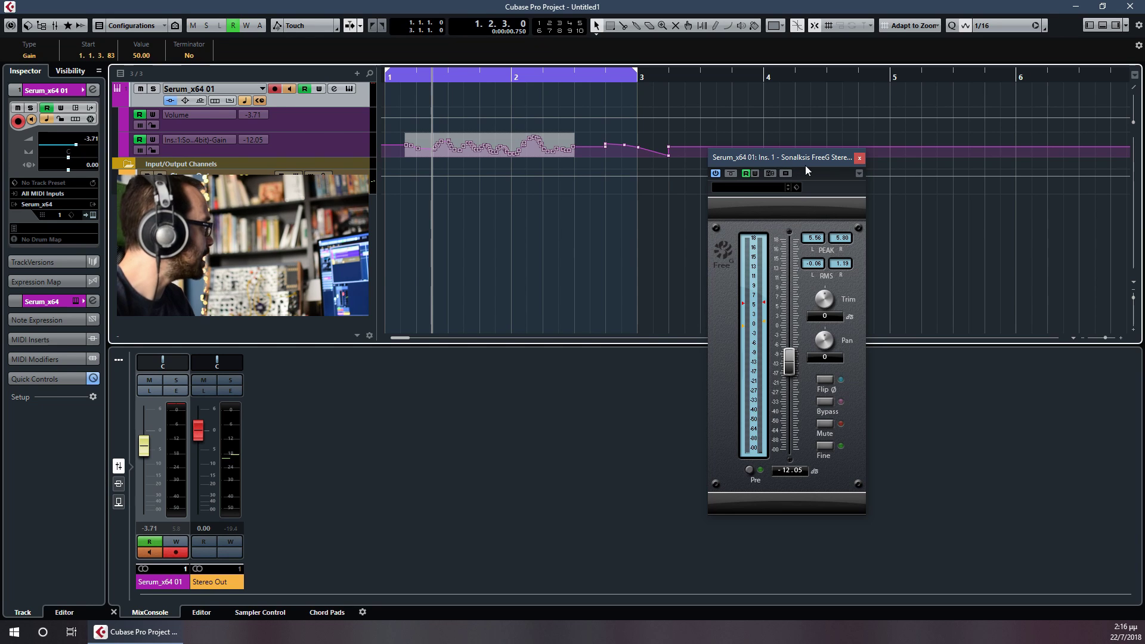
pyautogui.click(723, 250)
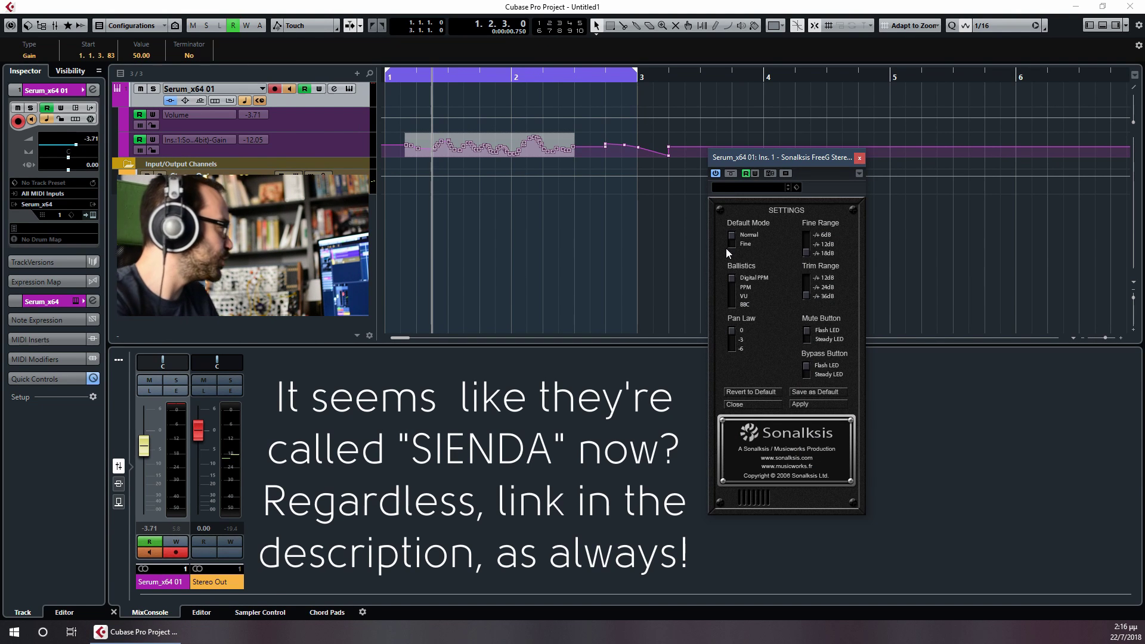
pyautogui.click(808, 455)
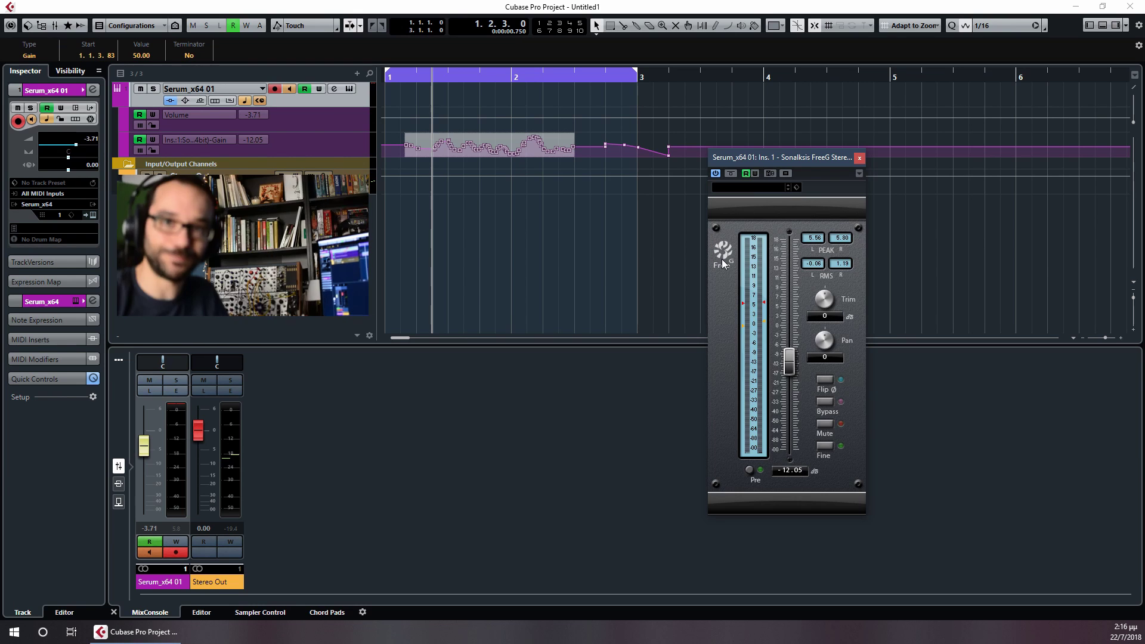